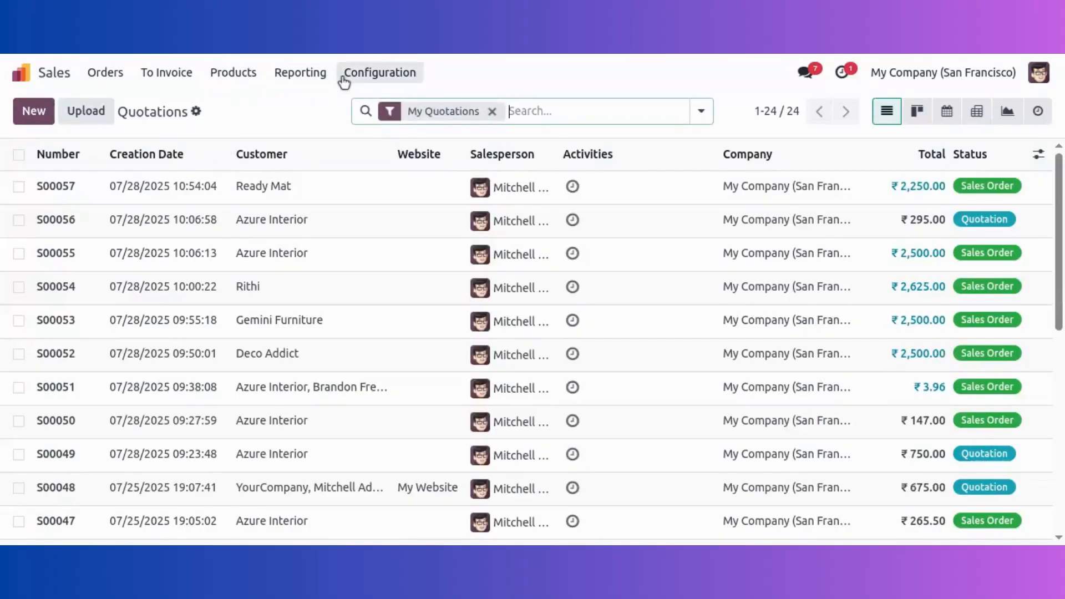
# Step: Go to the Sales settings, then open the Discount & Loyalty programs list from Products
pyautogui.click(380, 73)
pyautogui.click(380, 106)
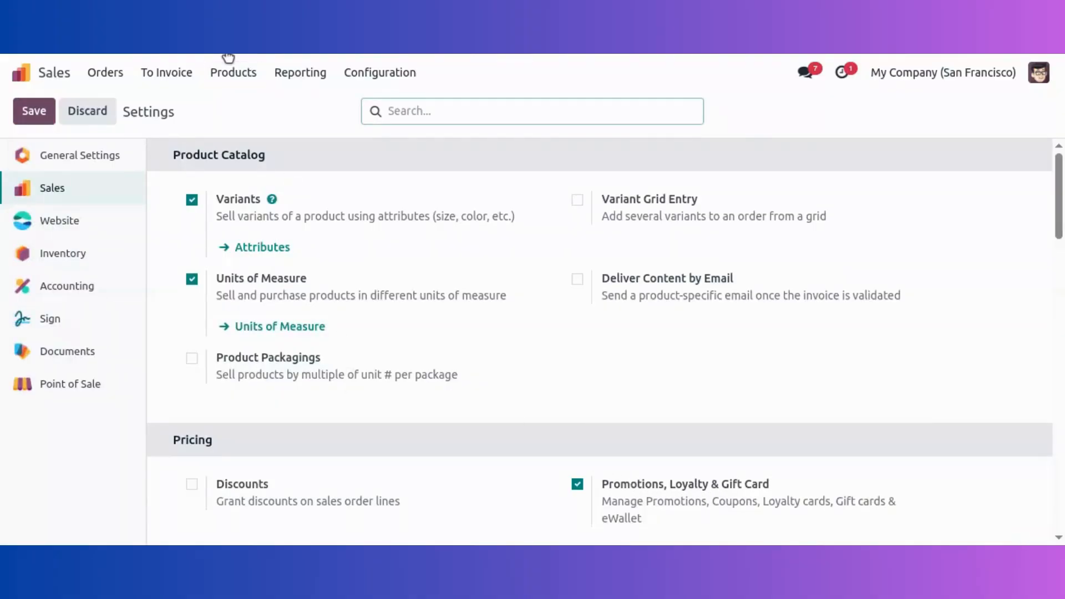
pyautogui.click(223, 77)
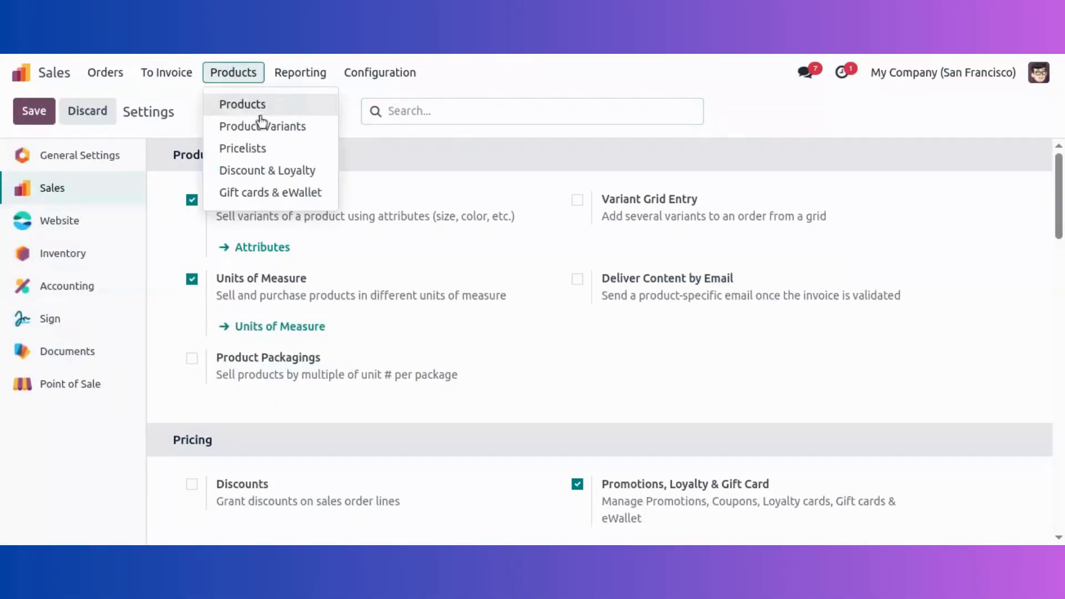
pyautogui.click(261, 175)
# Step: Create a new program named '20% Loyalty program' with program type Loyalty Cards
pyautogui.click(37, 115)
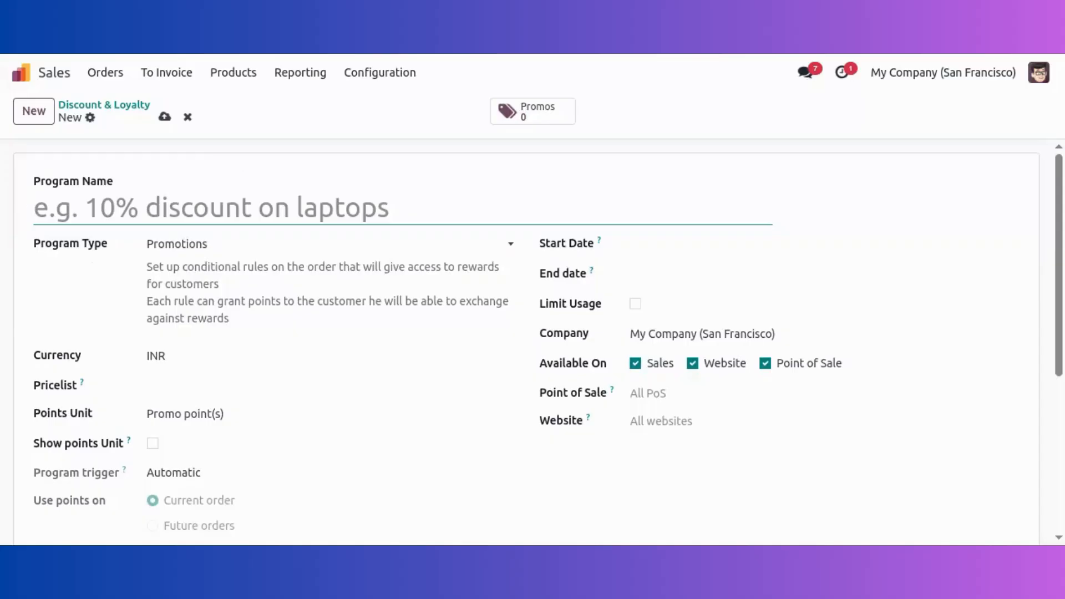
pyautogui.write('Loyal')
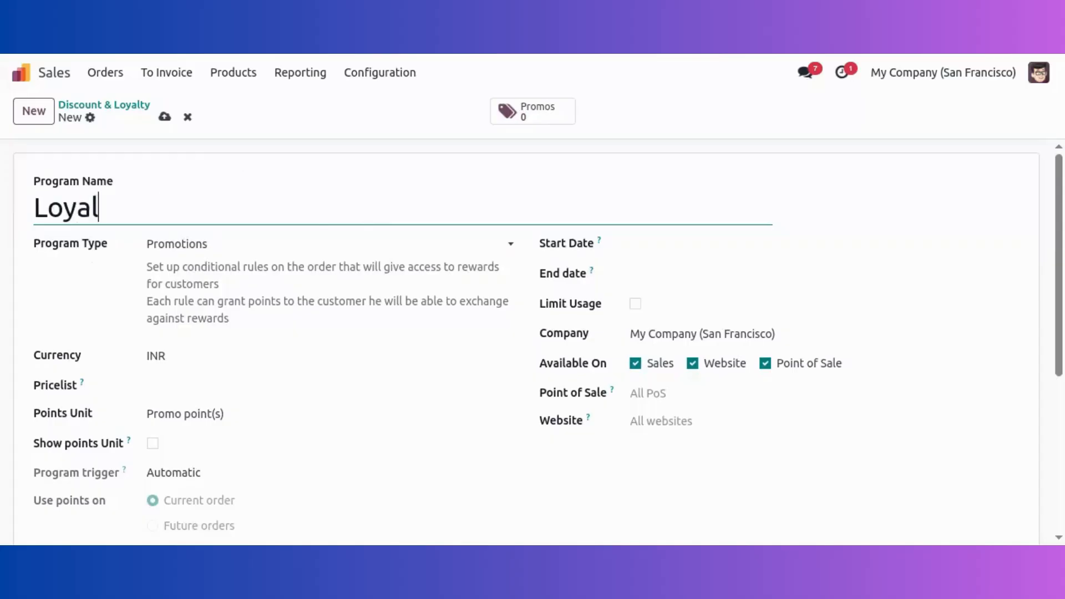
pyautogui.write('ty pr')
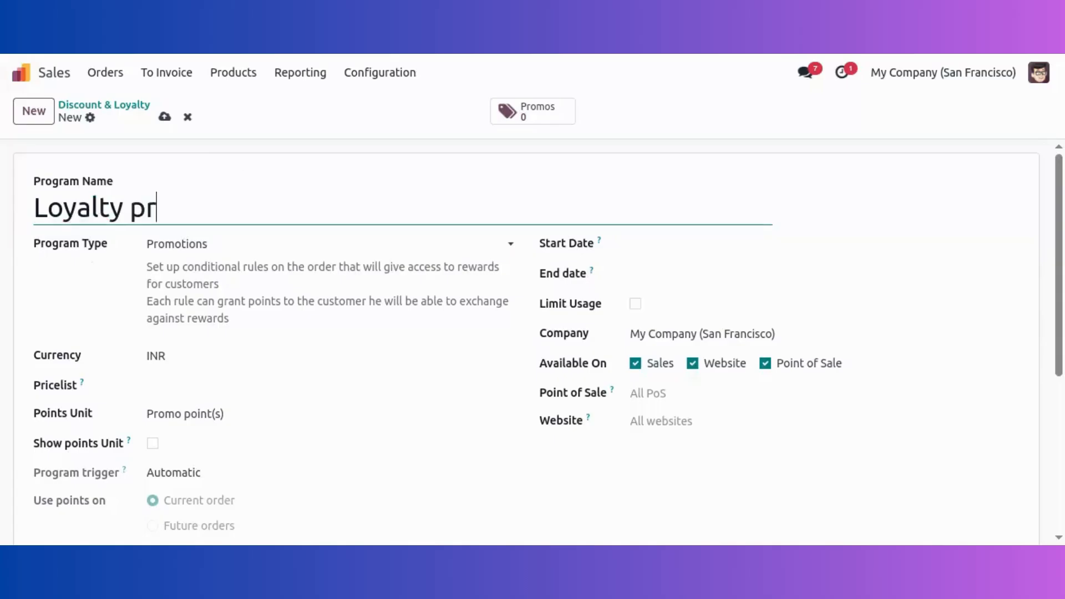
pyautogui.write('ogram')
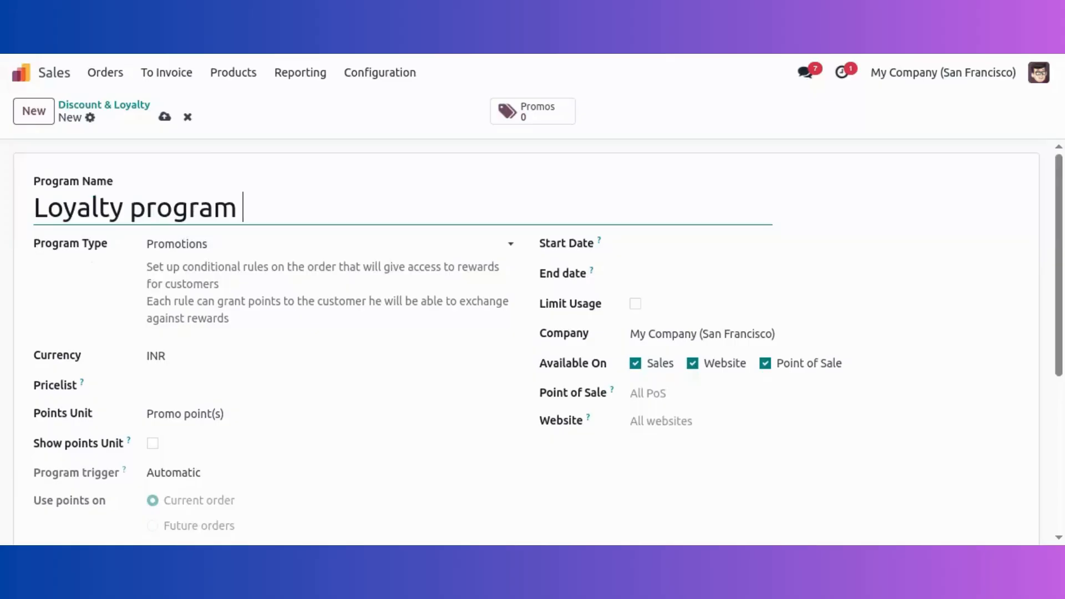
pyautogui.hotkey('ctrl', 'Left')
pyautogui.write('20')
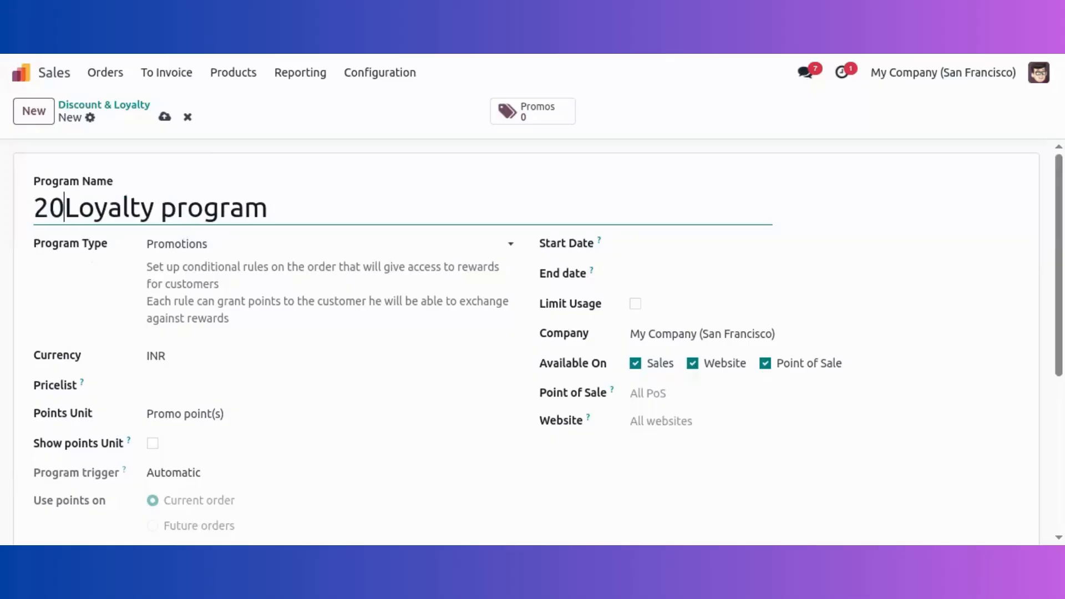
pyautogui.write('%')
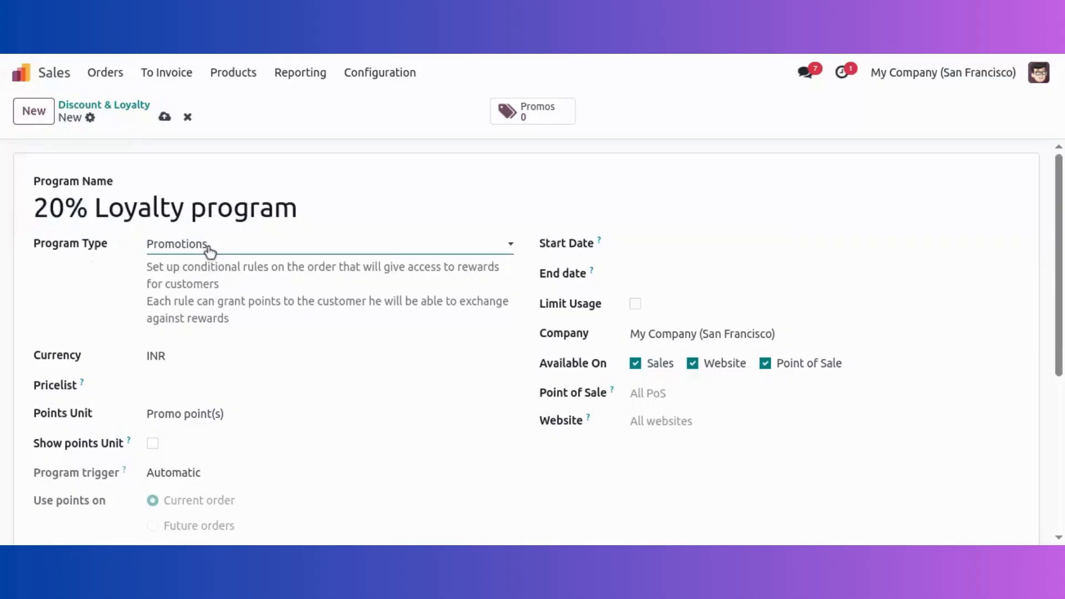
pyautogui.click(215, 298)
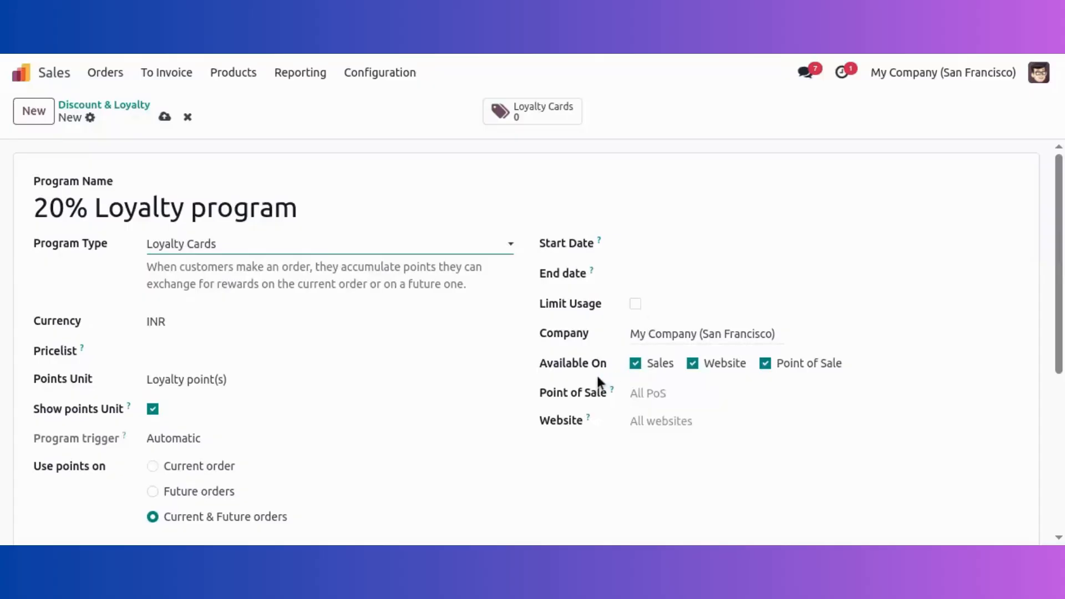
pyautogui.moveTo(614, 383)
pyautogui.scroll(-1, 362, 370)
pyautogui.scroll(-1, 363, 372)
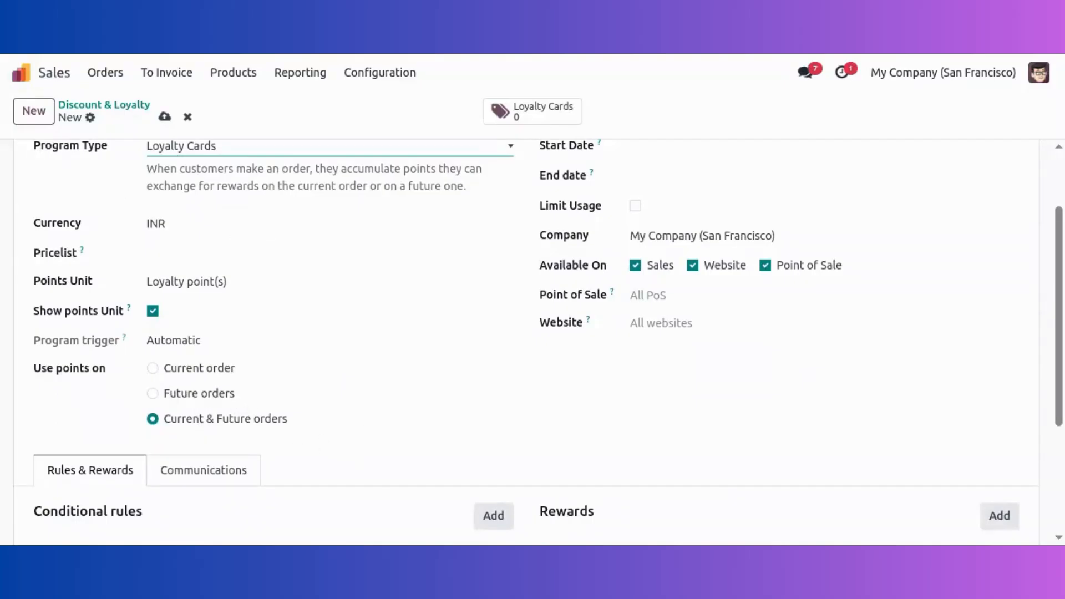
pyautogui.scroll(2, 367, 432)
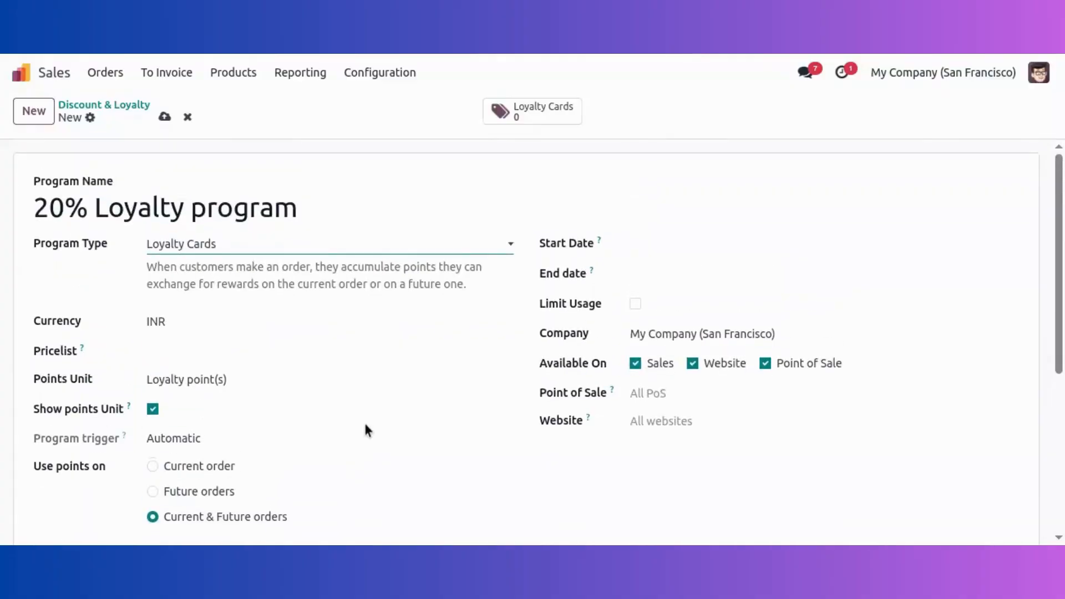
pyautogui.scroll(-4, 365, 430)
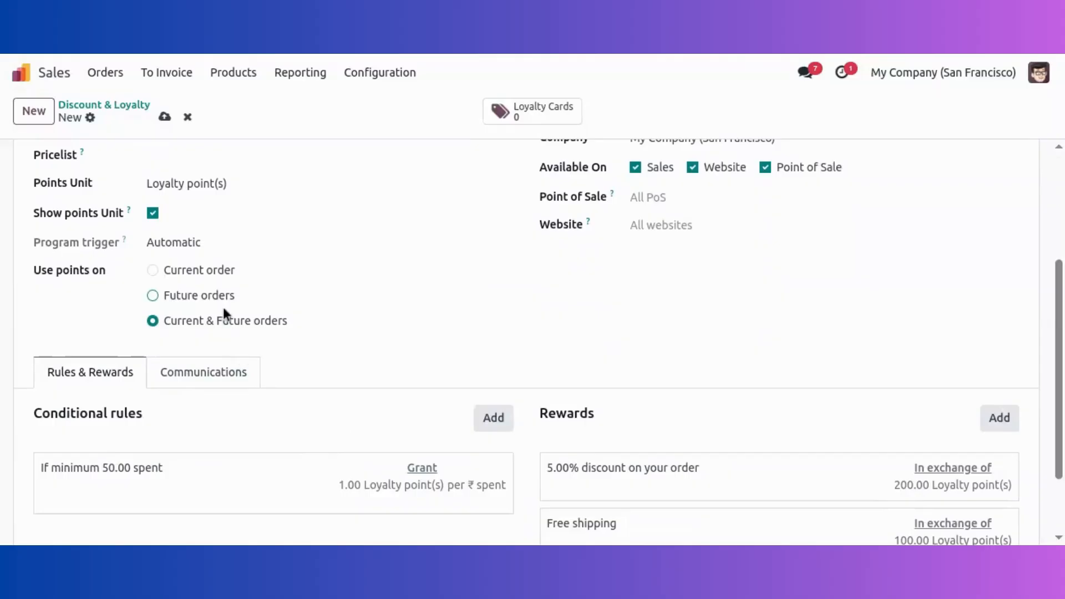
# Step: Set the conditional rule's minimum purchase to 100.00 and save the rule
pyautogui.click(287, 482)
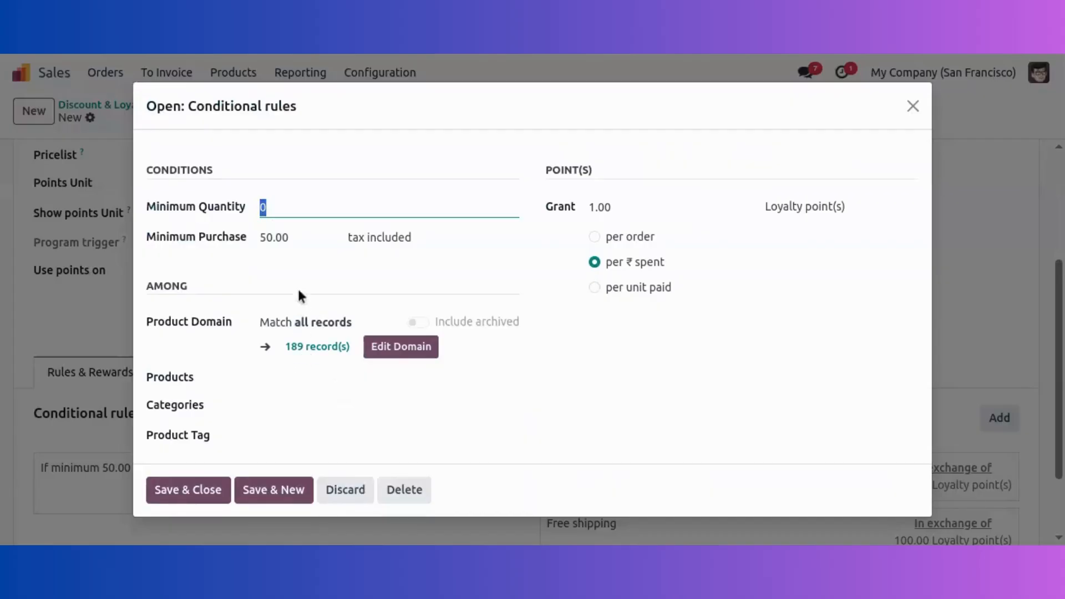
pyautogui.press('Tab')
pyautogui.write('1')
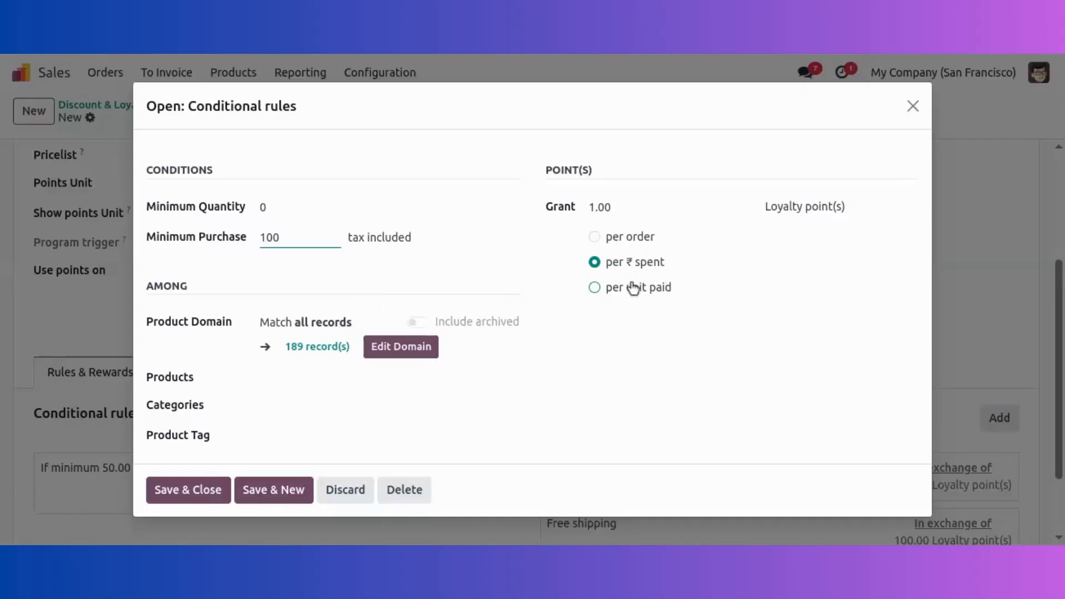
pyautogui.click(174, 496)
# Step: Delete the Free shipping reward from the program
pyautogui.scroll(-2, 782, 482)
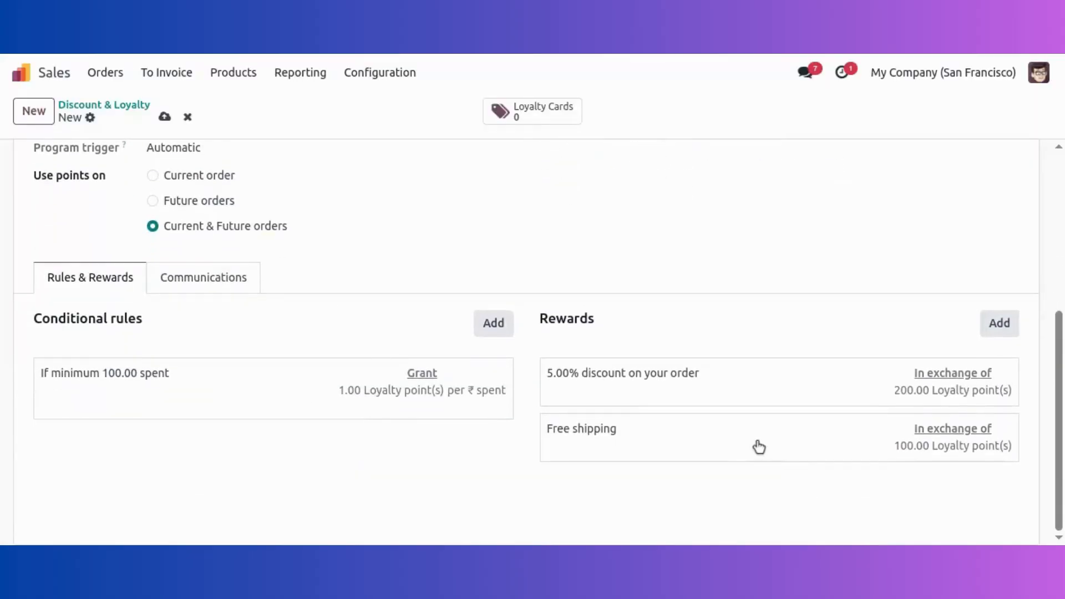
pyautogui.click(756, 444)
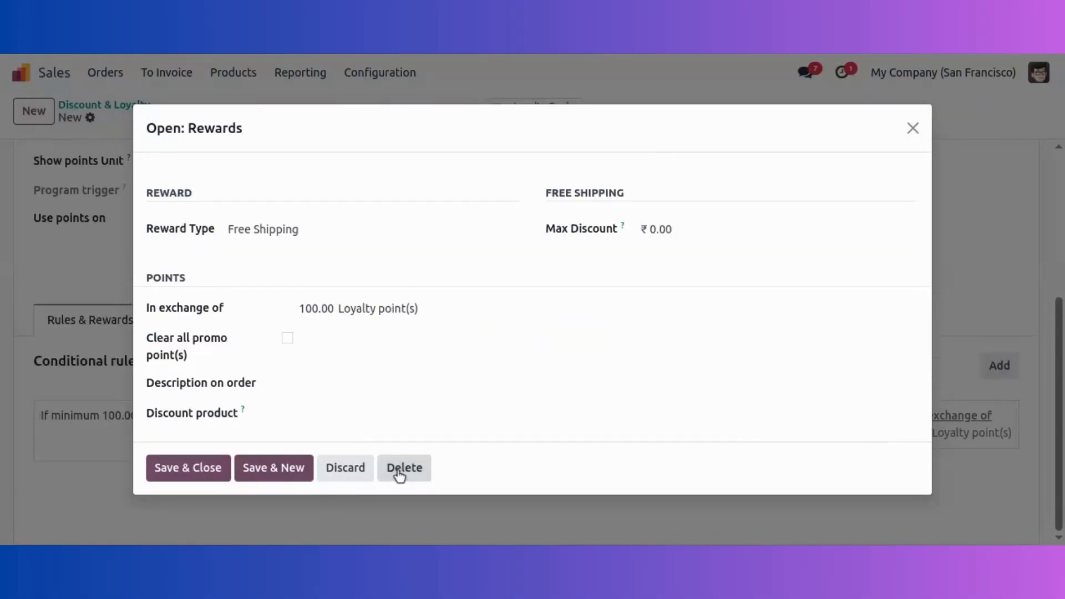
pyautogui.click(405, 468)
# Step: Change the discount reward to 20% on the order, costing 500 points
pyautogui.click(737, 428)
pyautogui.write('2')
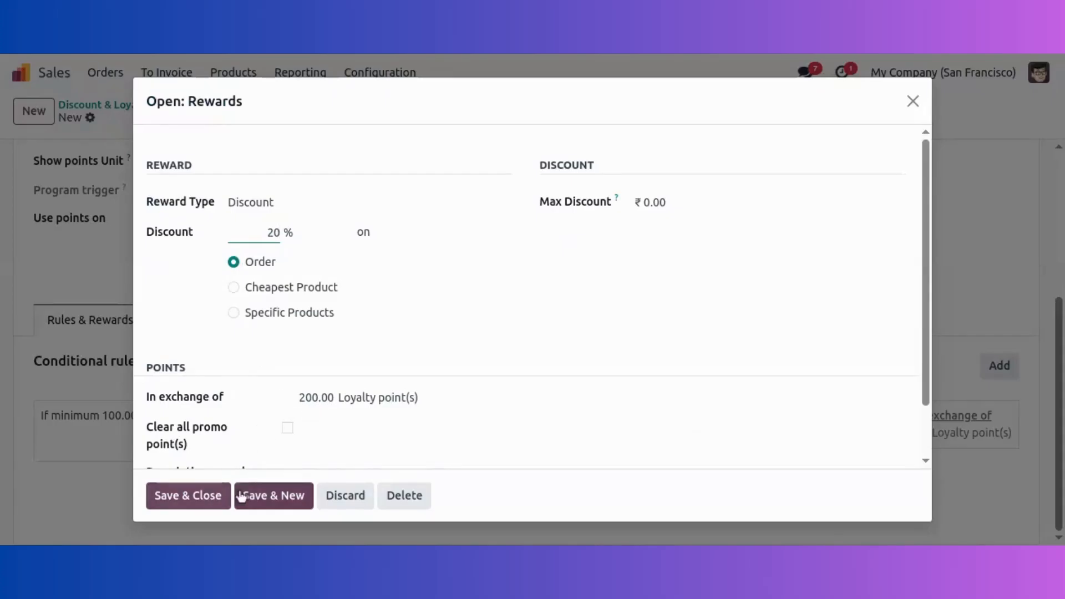
pyautogui.write('0')
pyautogui.click(289, 392)
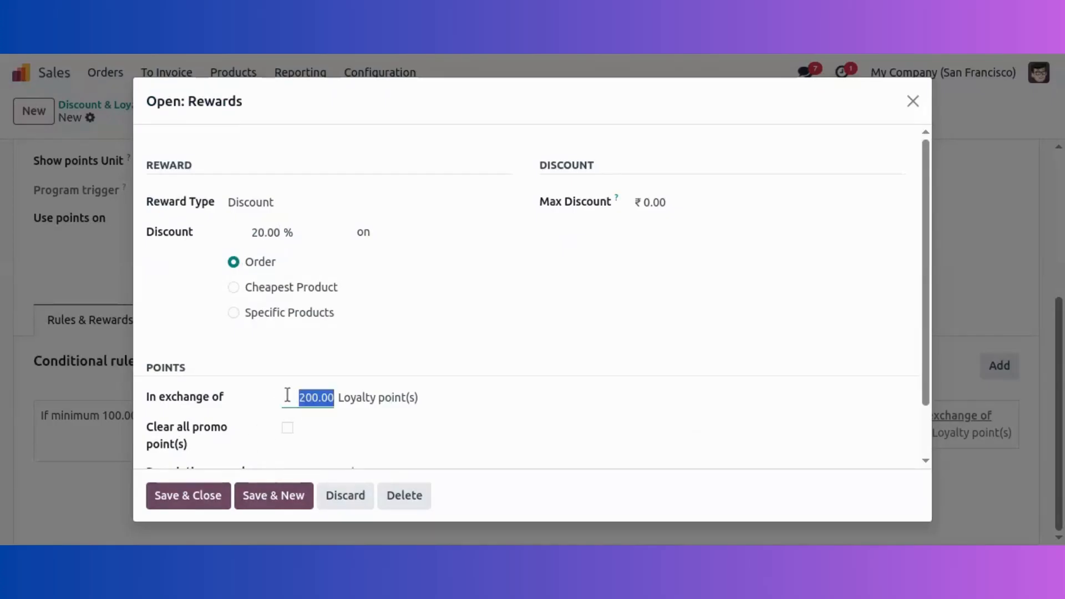
pyautogui.press('BackSpace')
pyautogui.write('500')
pyautogui.click(210, 495)
# Step: Save the 20% Loyalty program record
pyautogui.scroll(5, 343, 258)
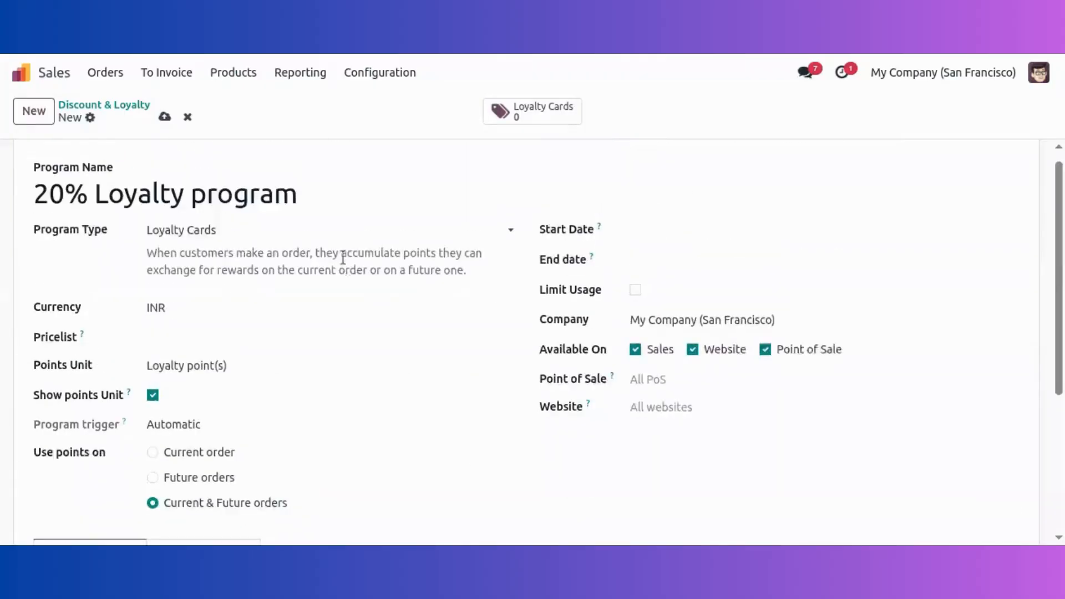
pyautogui.click(164, 117)
pyautogui.scroll(-5, 345, 209)
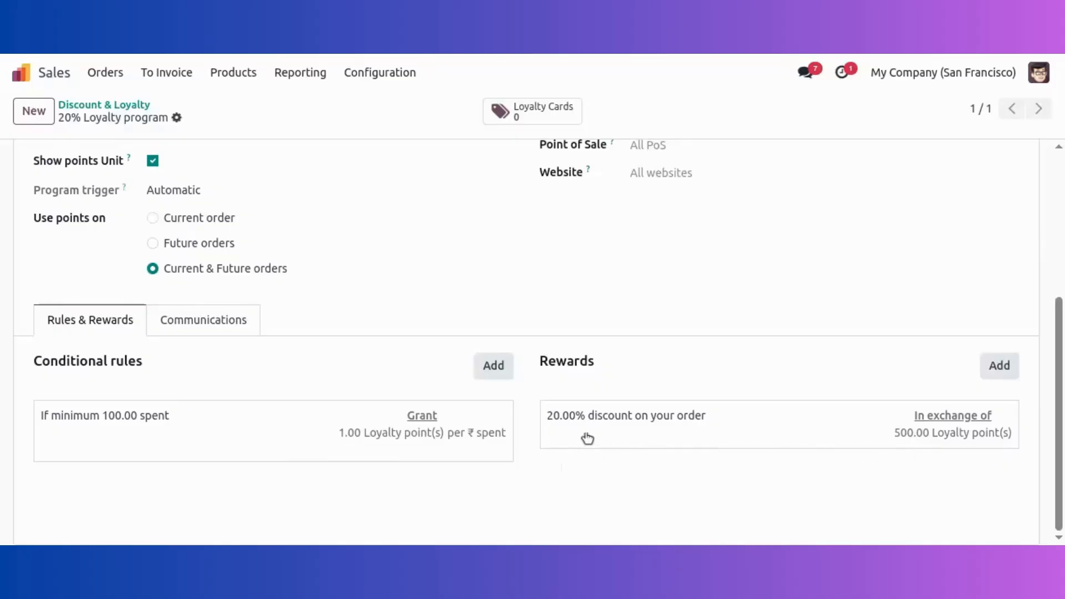
pyautogui.scroll(5, 105, 231)
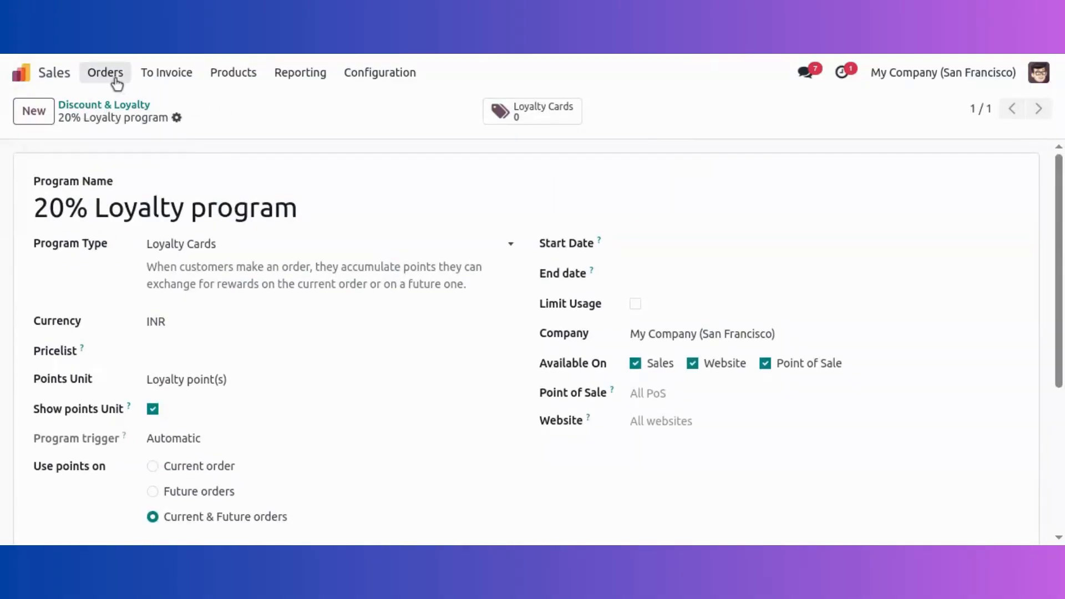
pyautogui.click(91, 75)
# Step: Start a new quotation for the demo customer with one Bean Bag
pyautogui.click(128, 104)
pyautogui.click(41, 117)
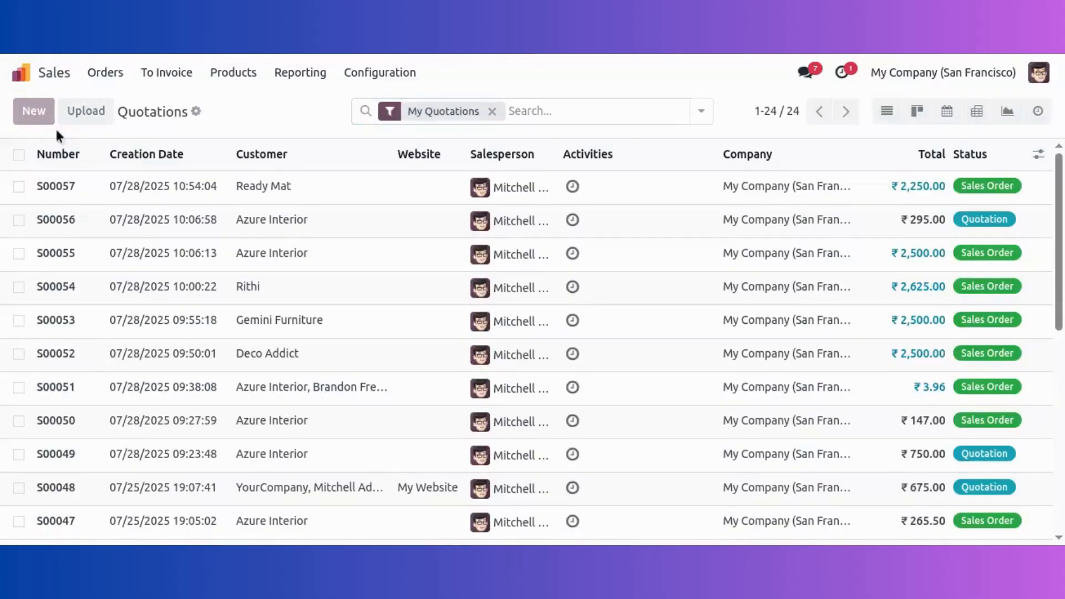
pyautogui.click(206, 254)
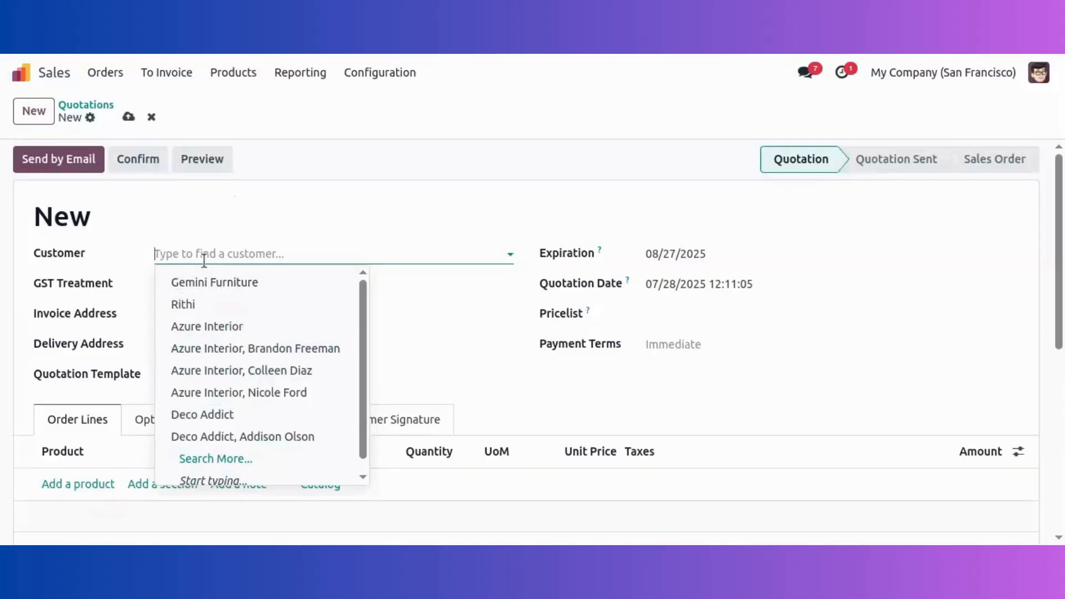
pyautogui.write('marc')
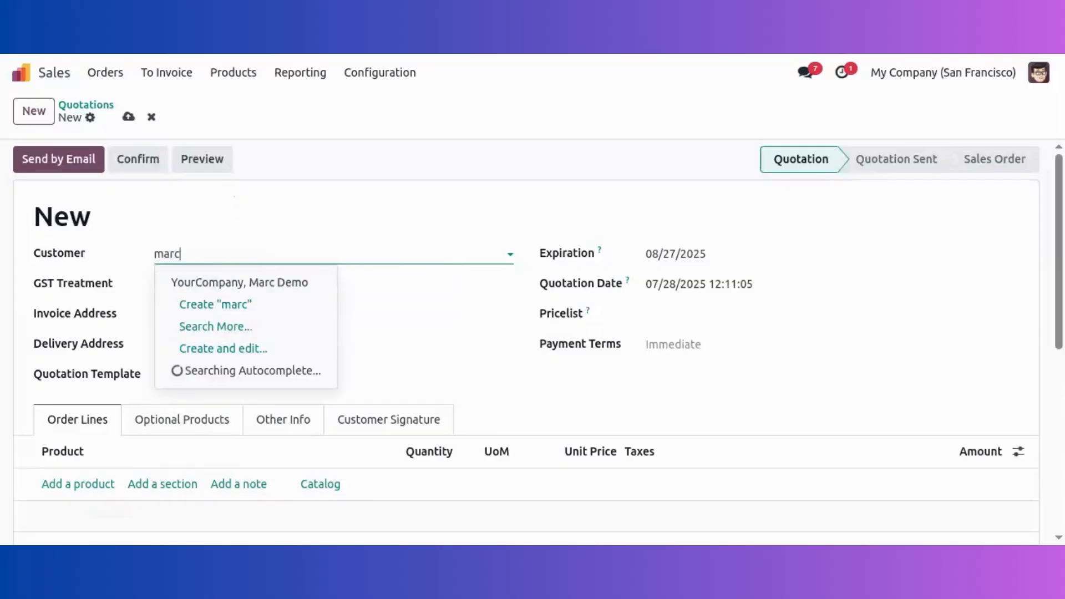
pyautogui.click(202, 281)
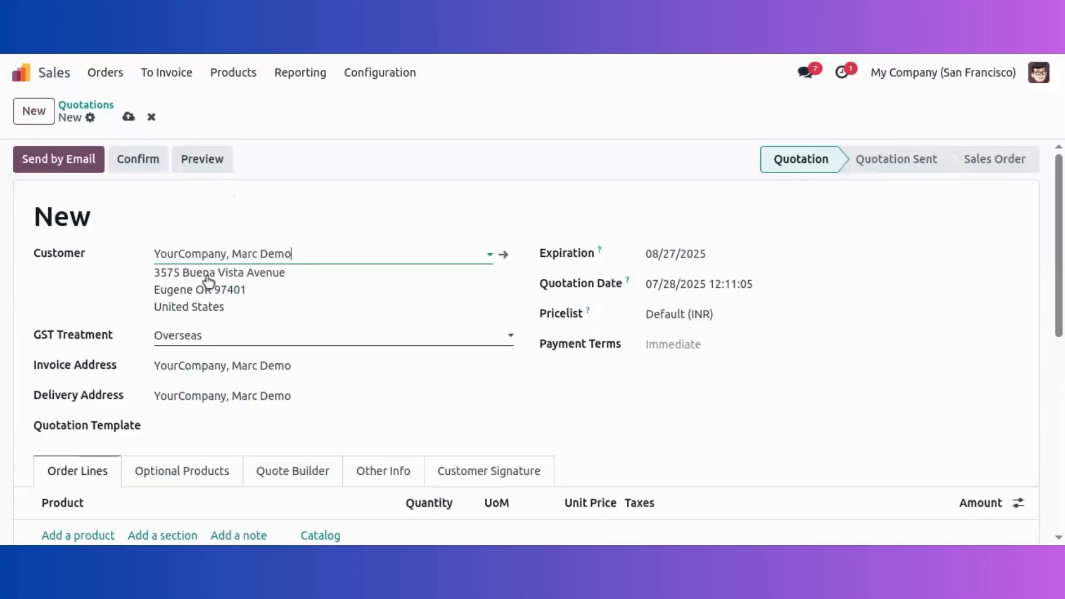
pyautogui.scroll(-5, 194, 295)
pyautogui.click(79, 242)
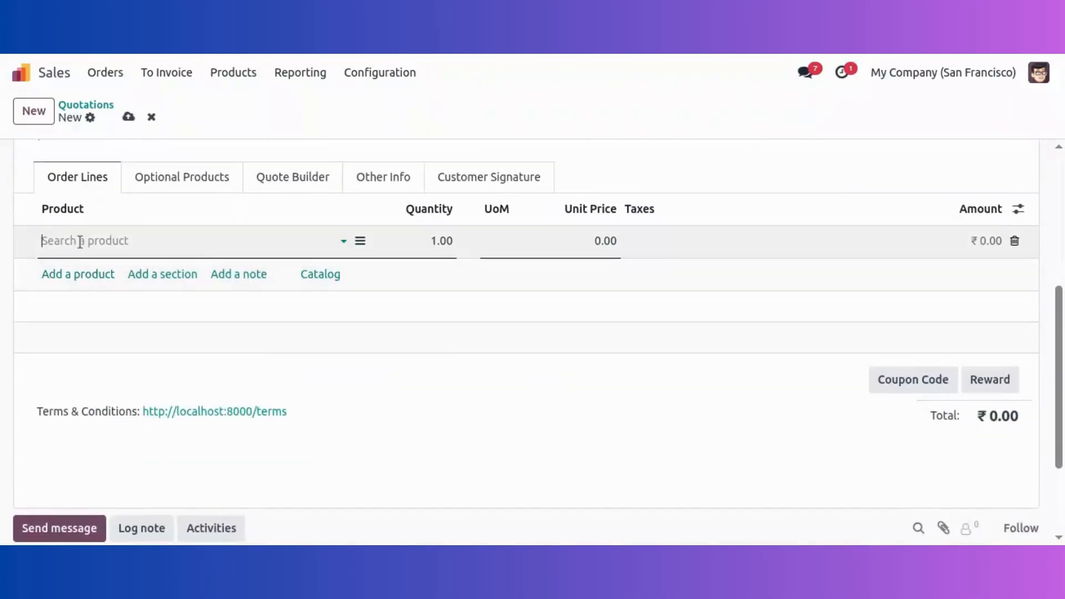
pyautogui.click(102, 334)
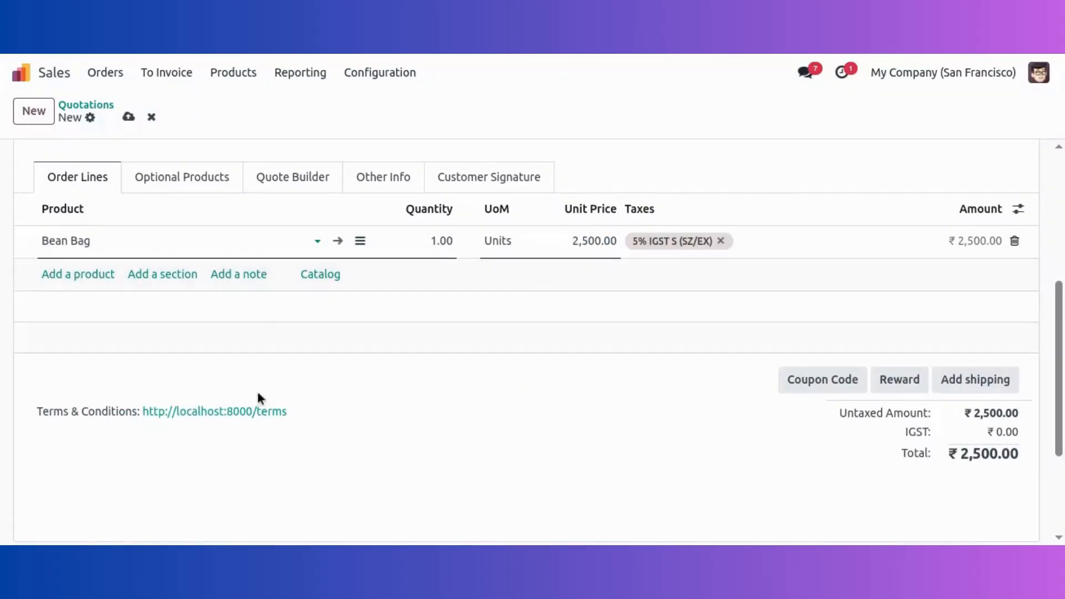
# Step: Save the quotation and confirm it as sales order S00061, checking the issued points
pyautogui.scroll(1, 258, 394)
pyautogui.scroll(6, 257, 395)
pyautogui.click(128, 117)
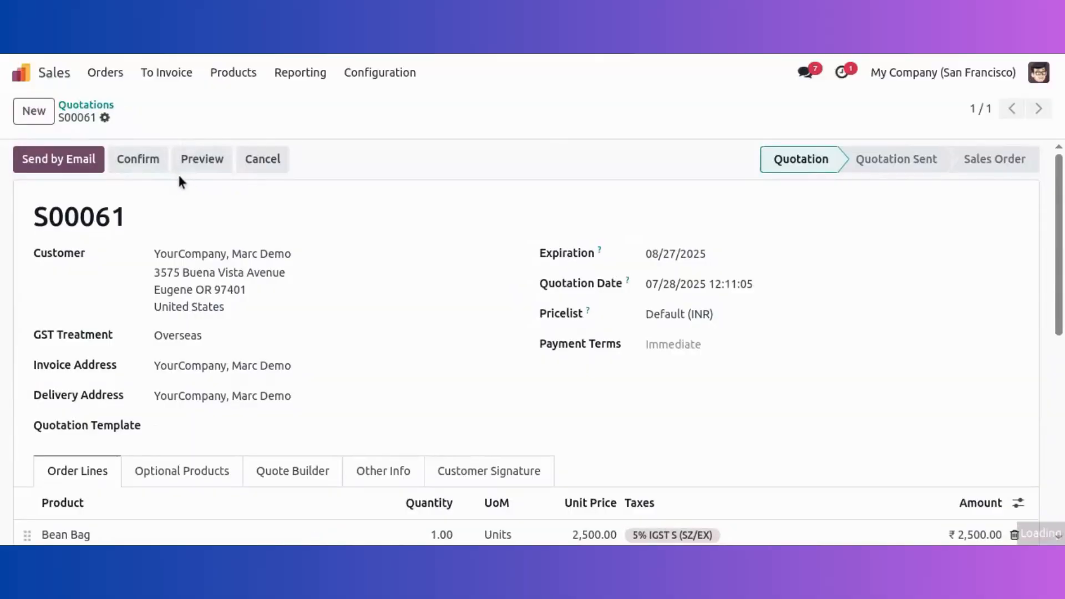
pyautogui.click(147, 162)
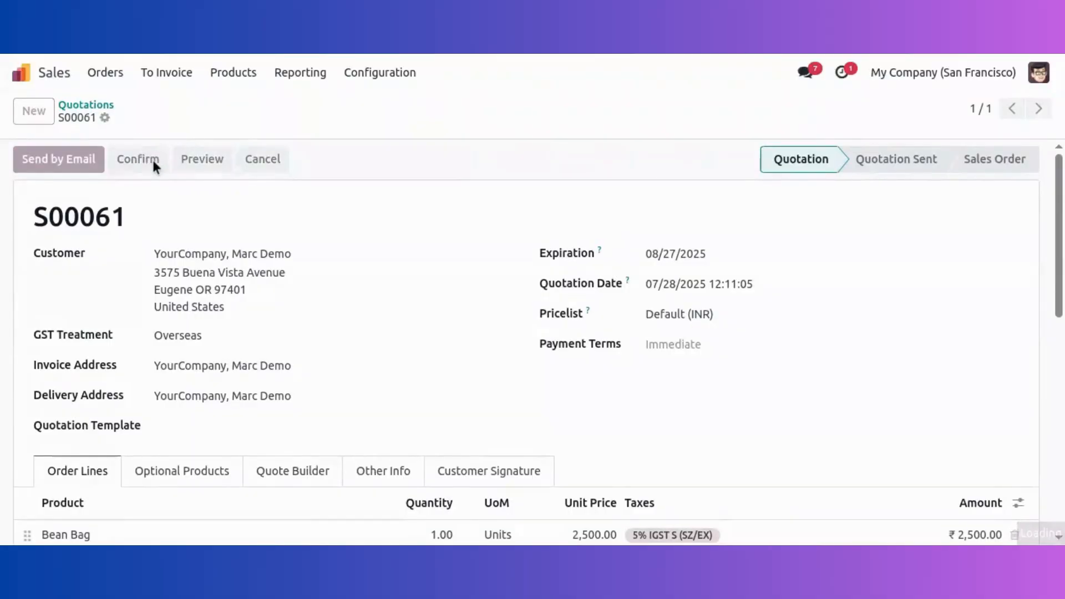
pyautogui.scroll(-10, 620, 327)
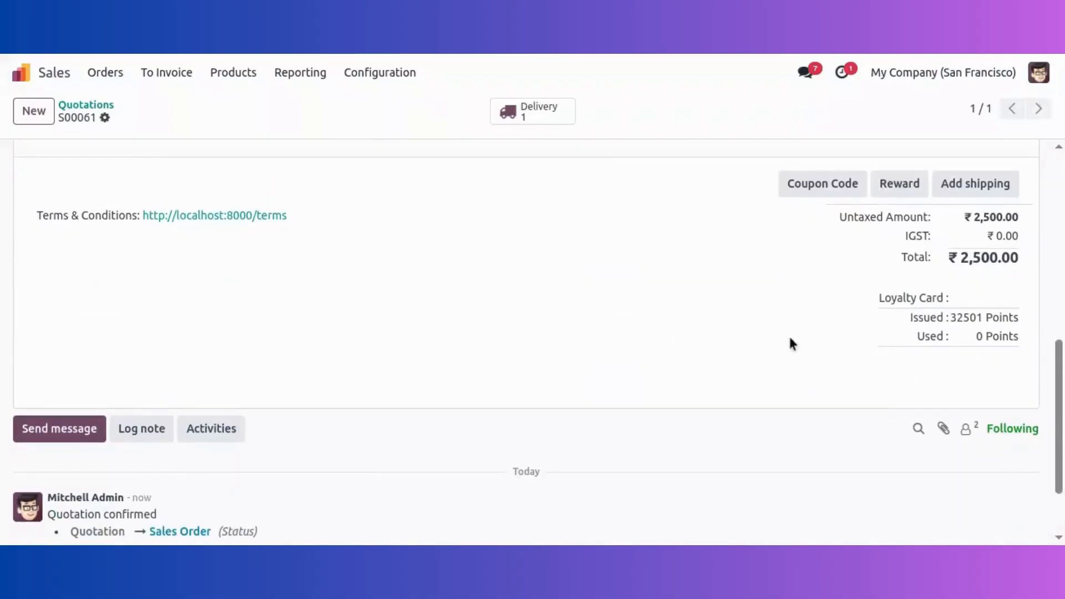
pyautogui.scroll(5, 774, 303)
# Step: Open the 20% Loyalty program's loyalty card to check its 2500-point balance
pyautogui.click(233, 72)
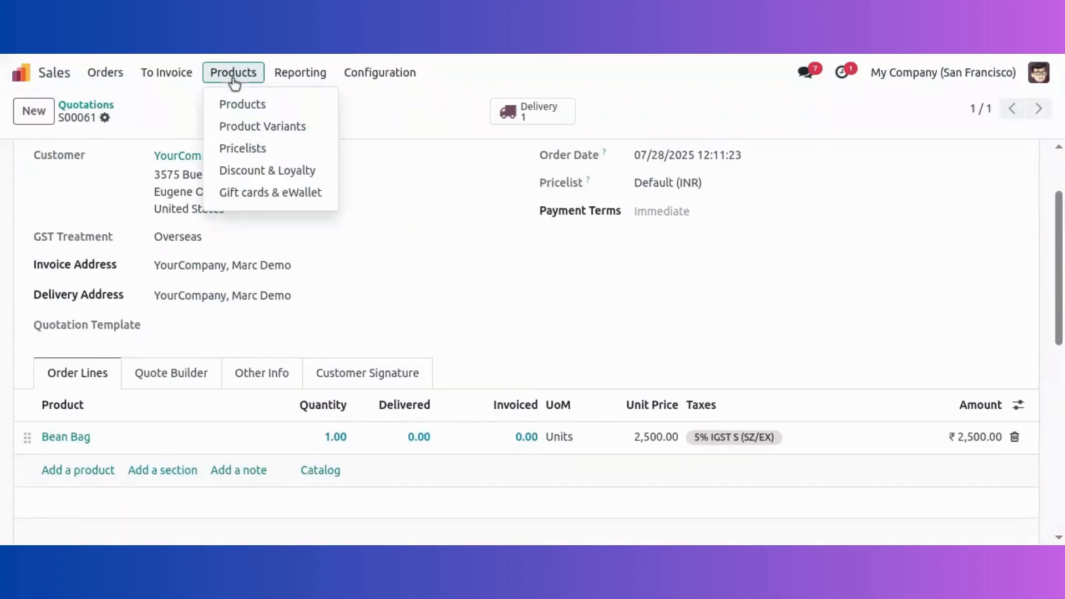
pyautogui.click(267, 173)
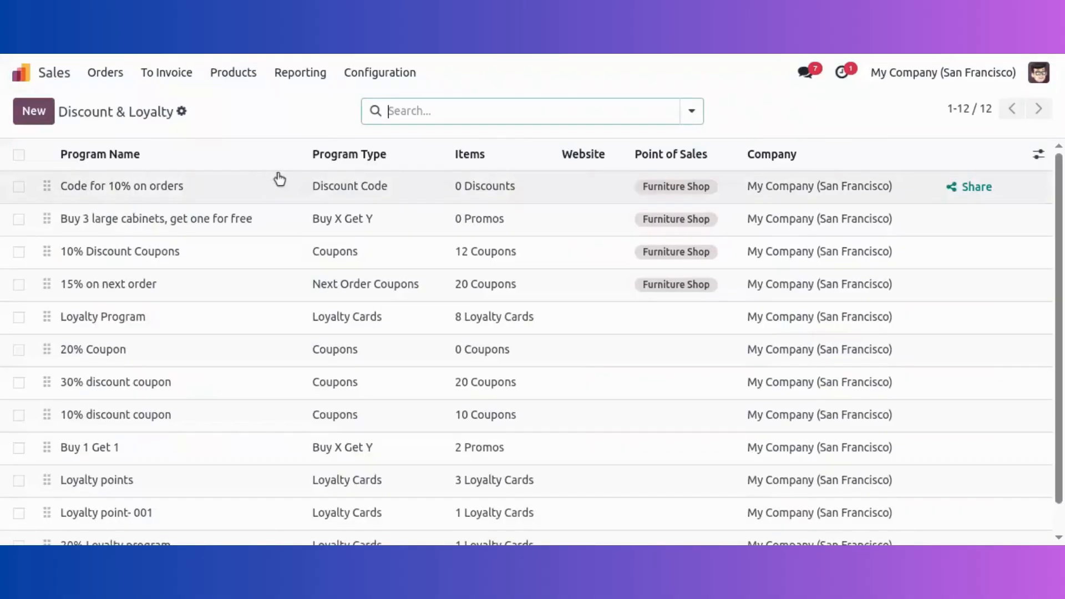
pyautogui.scroll(-1, 239, 277)
pyautogui.click(199, 515)
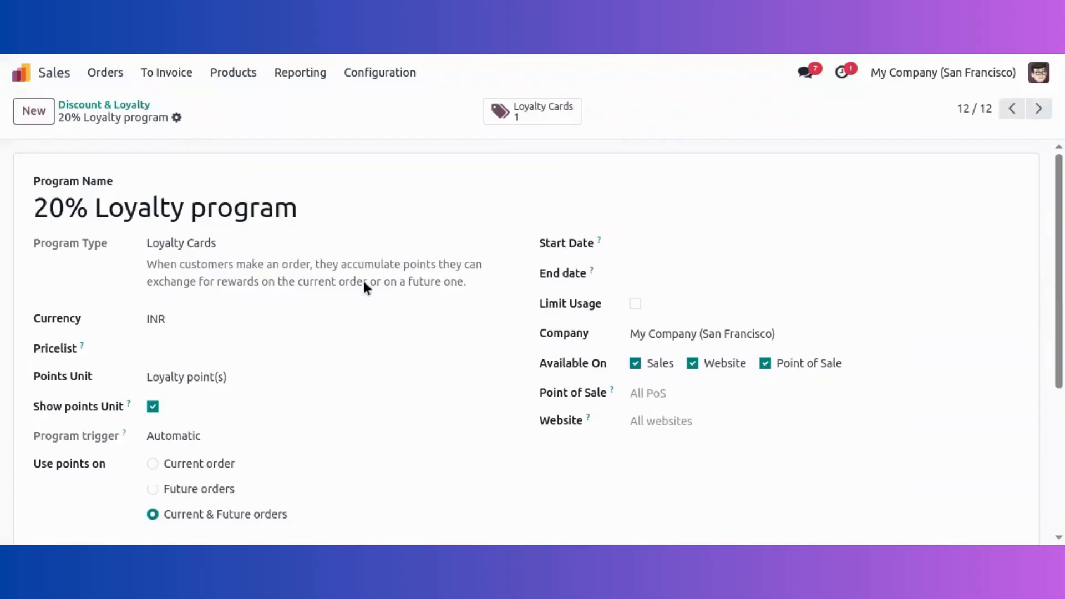
pyautogui.click(518, 114)
pyautogui.click(344, 200)
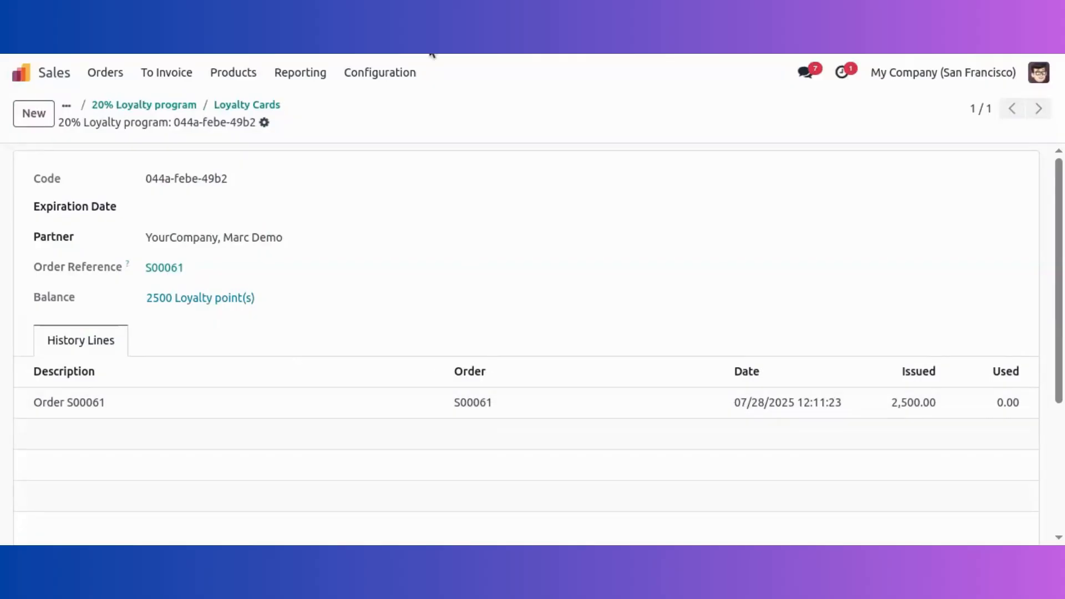
# Step: Start a new blank quotation from the Quotations list
pyautogui.click(106, 73)
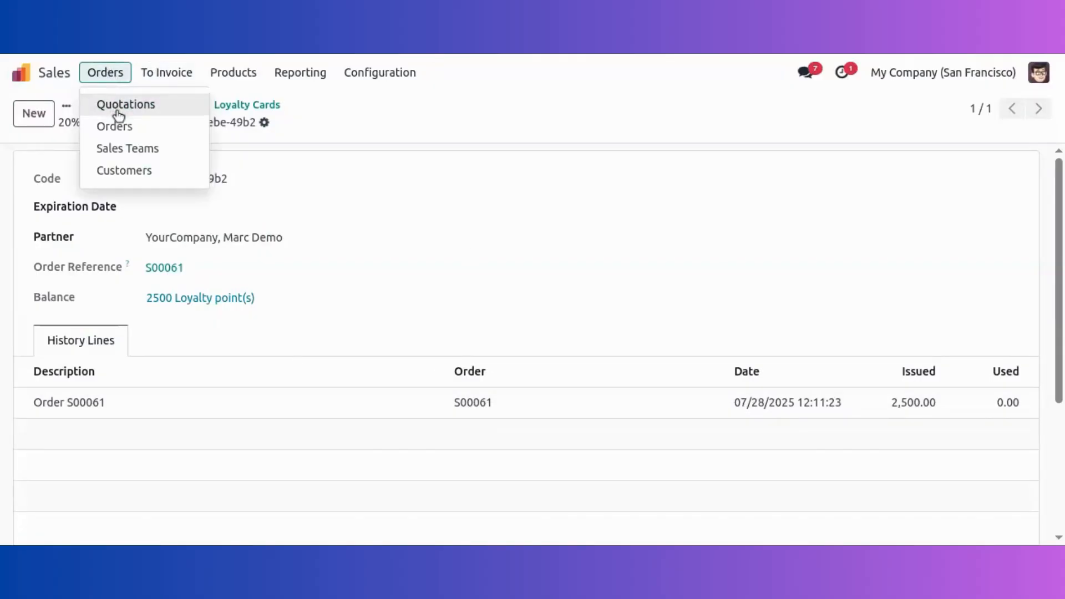
pyautogui.click(118, 105)
pyautogui.click(33, 112)
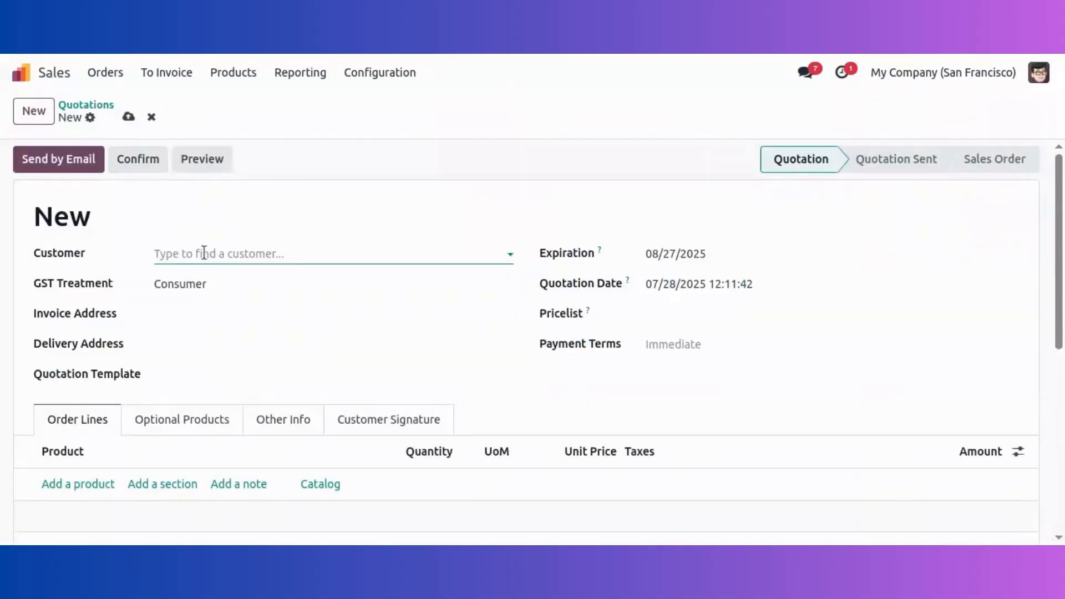
# Step: Create quotation S00062 for the demo customer with one Apple Pie at 100.00, and save it
pyautogui.write('marc')
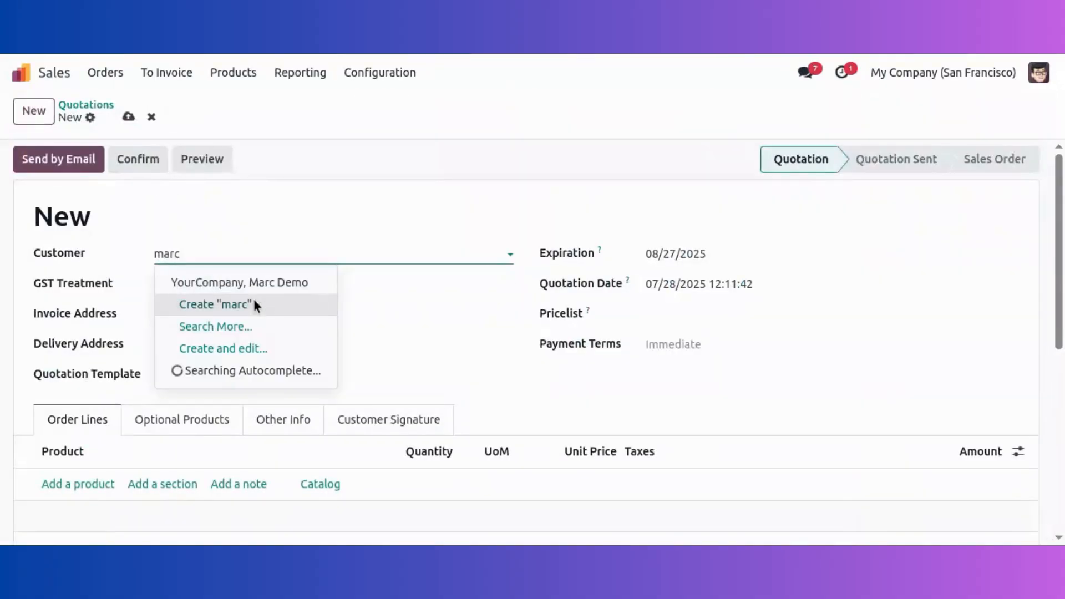
pyautogui.click(247, 283)
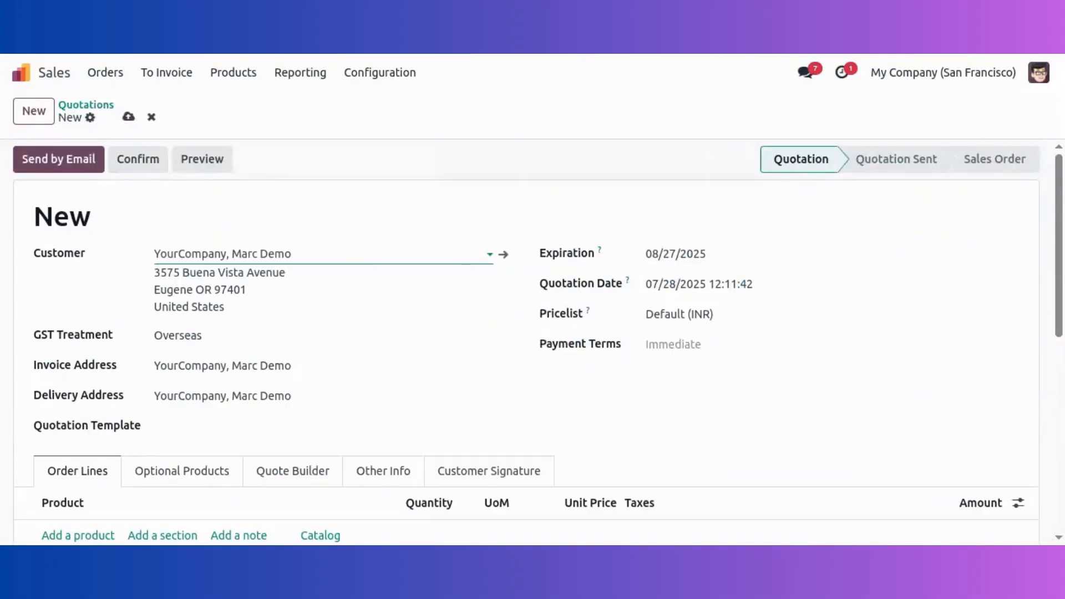
pyautogui.scroll(-4, 114, 321)
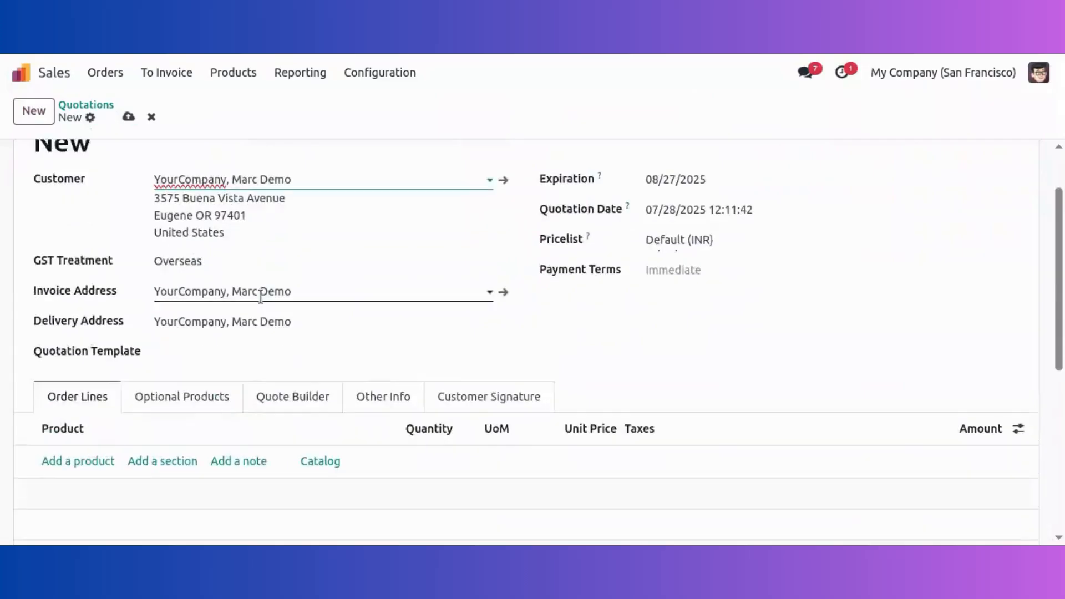
pyautogui.click(81, 340)
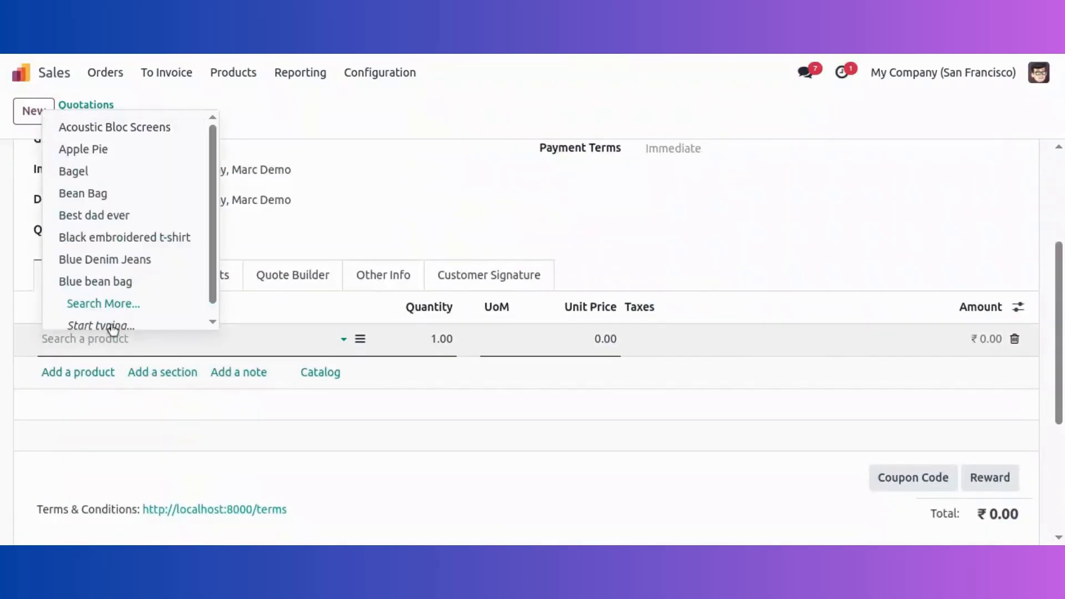
pyautogui.click(110, 150)
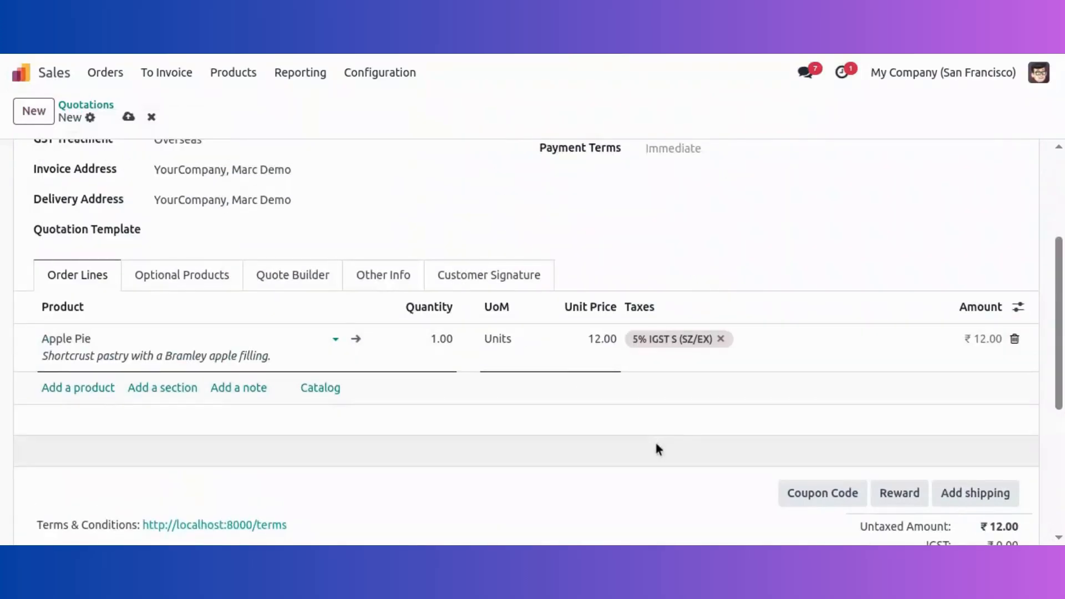
pyautogui.click(595, 339)
pyautogui.write('100')
pyautogui.click(607, 417)
pyautogui.scroll(4, 545, 338)
pyautogui.click(130, 117)
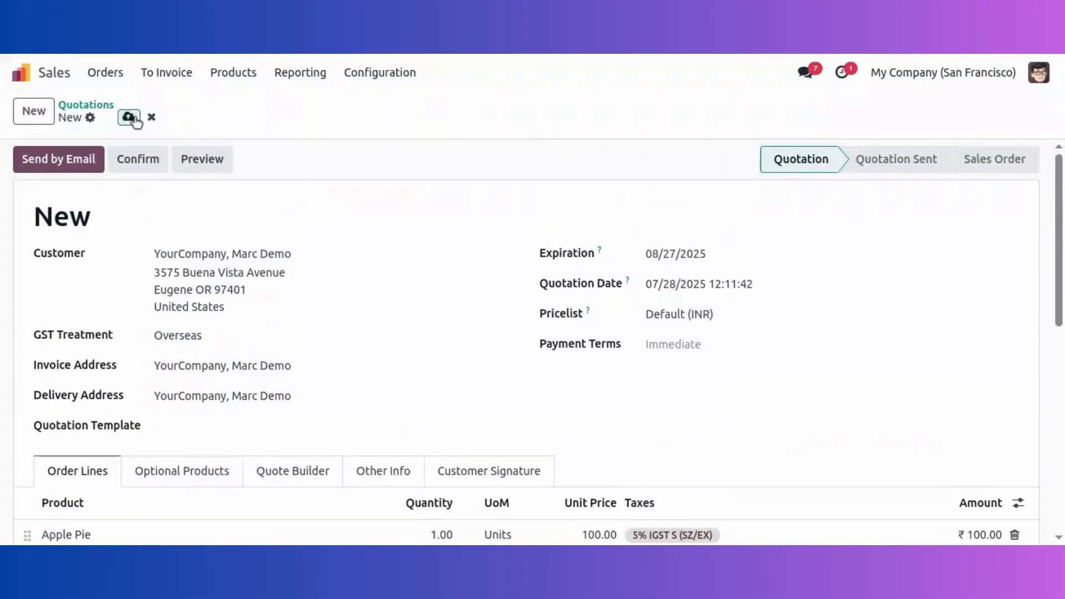
pyautogui.scroll(-6, 701, 278)
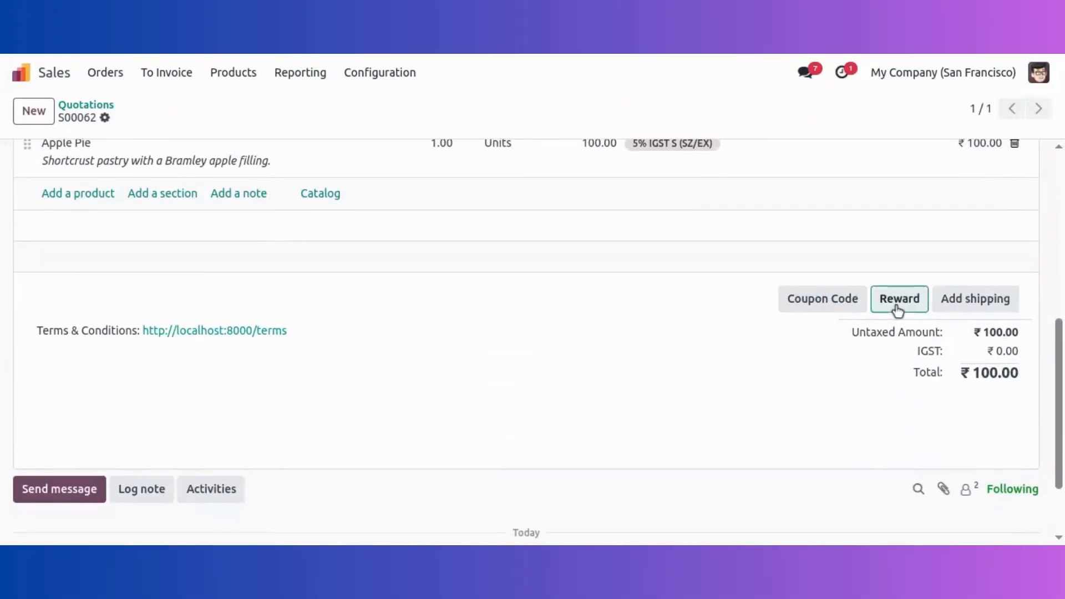
# Step: Apply the '20% Loyalty program - 20% on your order' reward for ₹80.00 total, then confirm
pyautogui.click(899, 300)
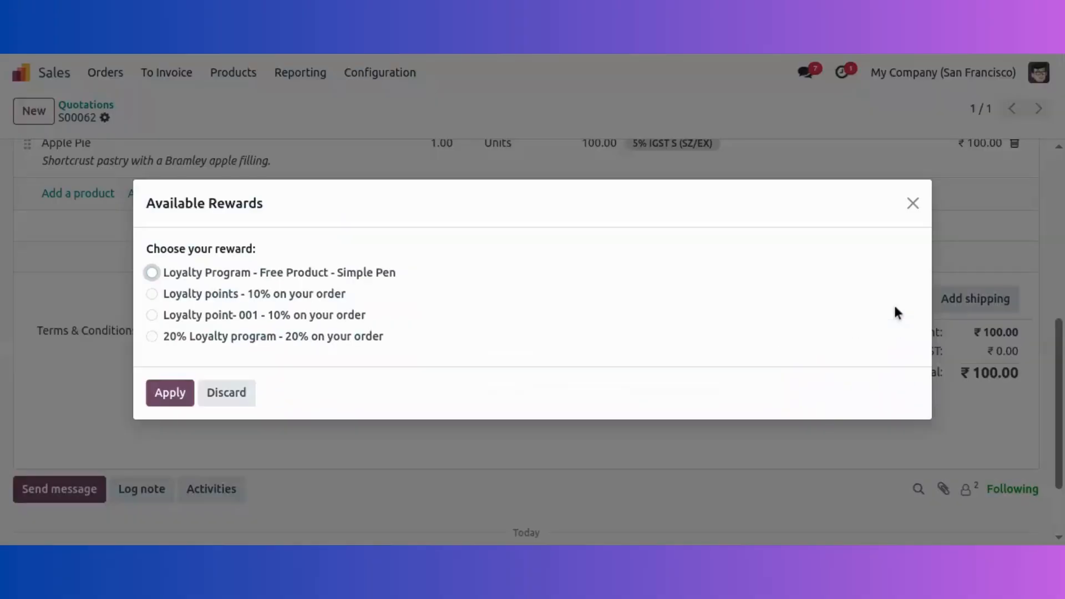
pyautogui.click(153, 337)
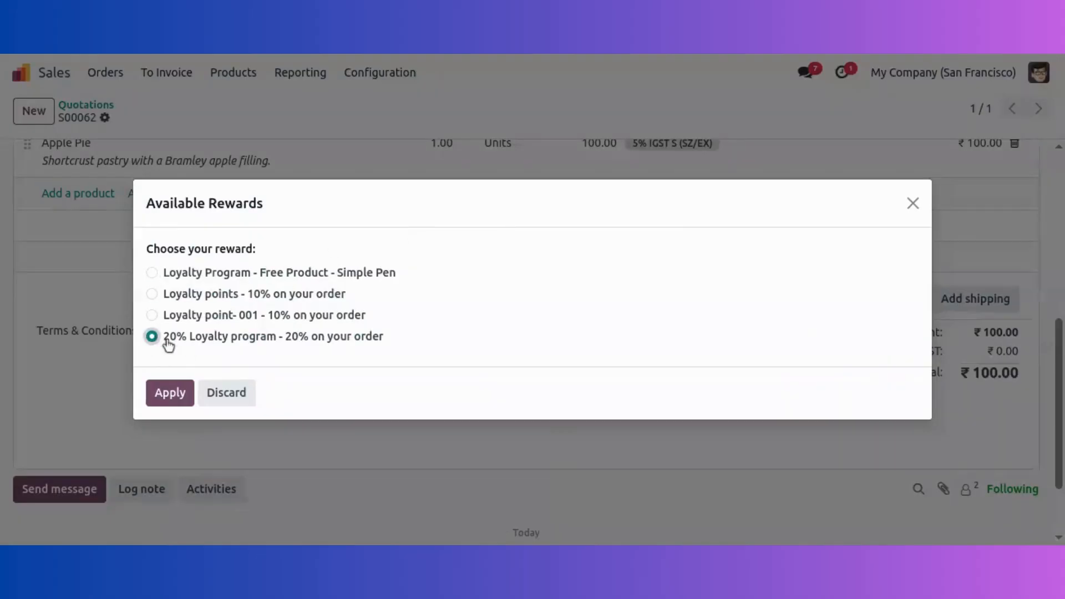
pyautogui.click(170, 392)
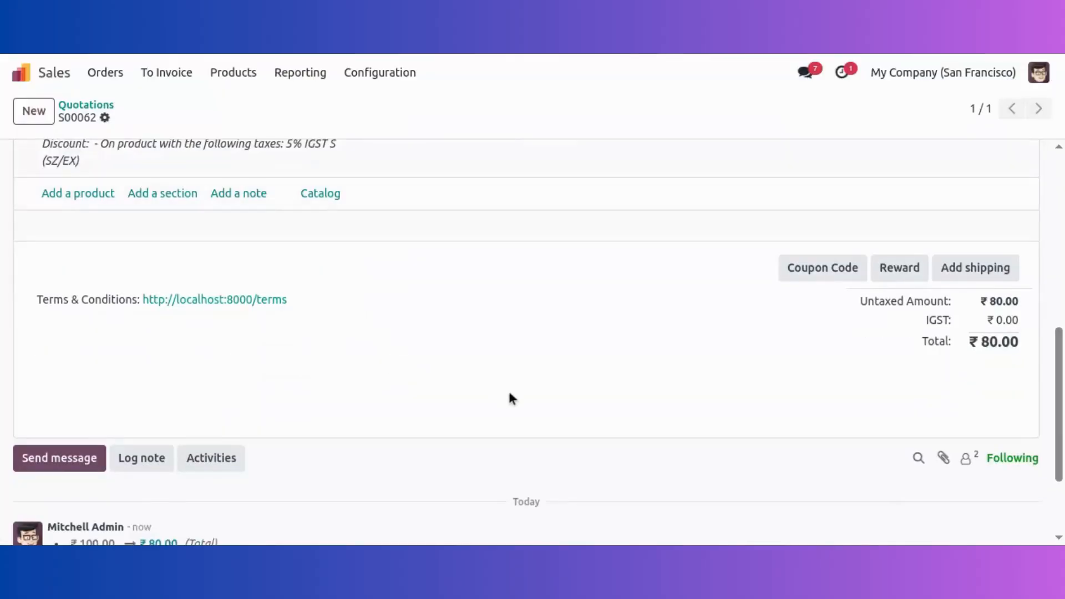
pyautogui.scroll(3, 508, 389)
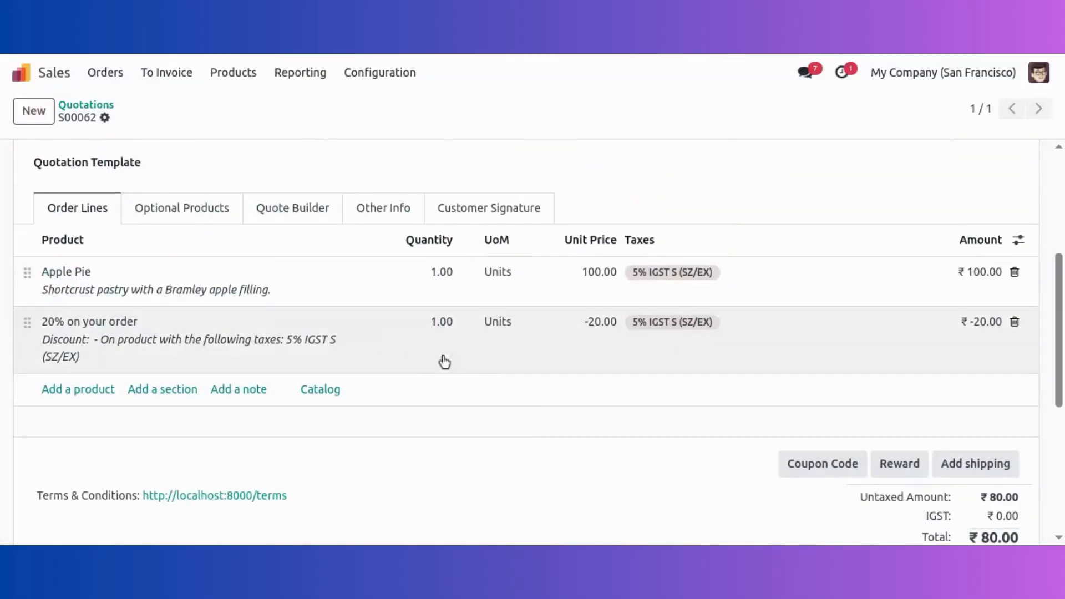
pyautogui.scroll(-3, 943, 311)
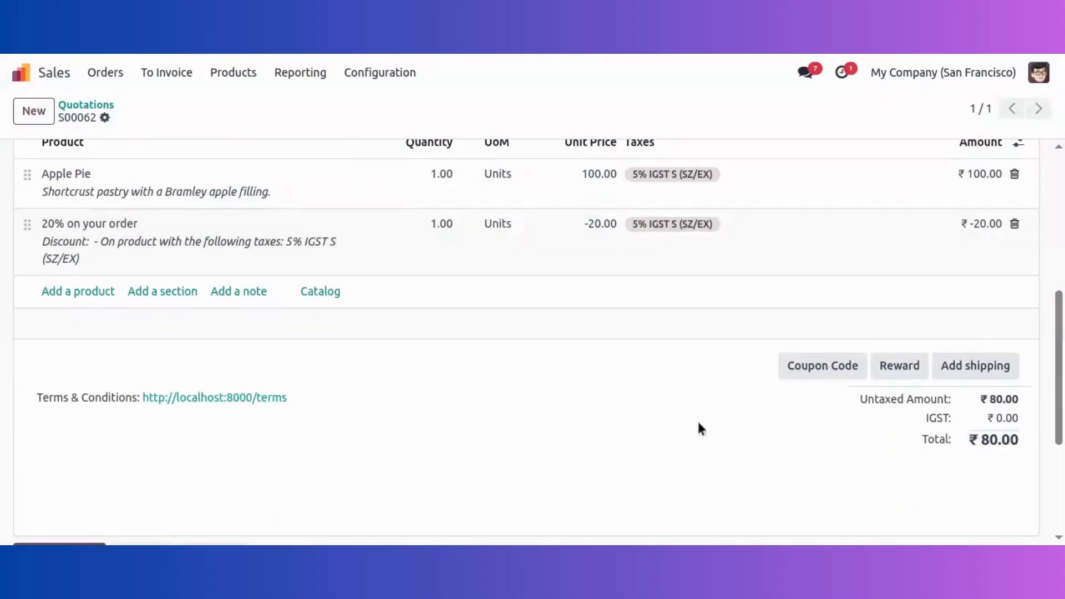
pyautogui.scroll(10, 521, 294)
pyautogui.scroll(2, 167, 178)
pyautogui.click(164, 171)
# Step: Open the 20% Loyalty program's card to verify 2100 points and the S00062 history line
pyautogui.click(234, 73)
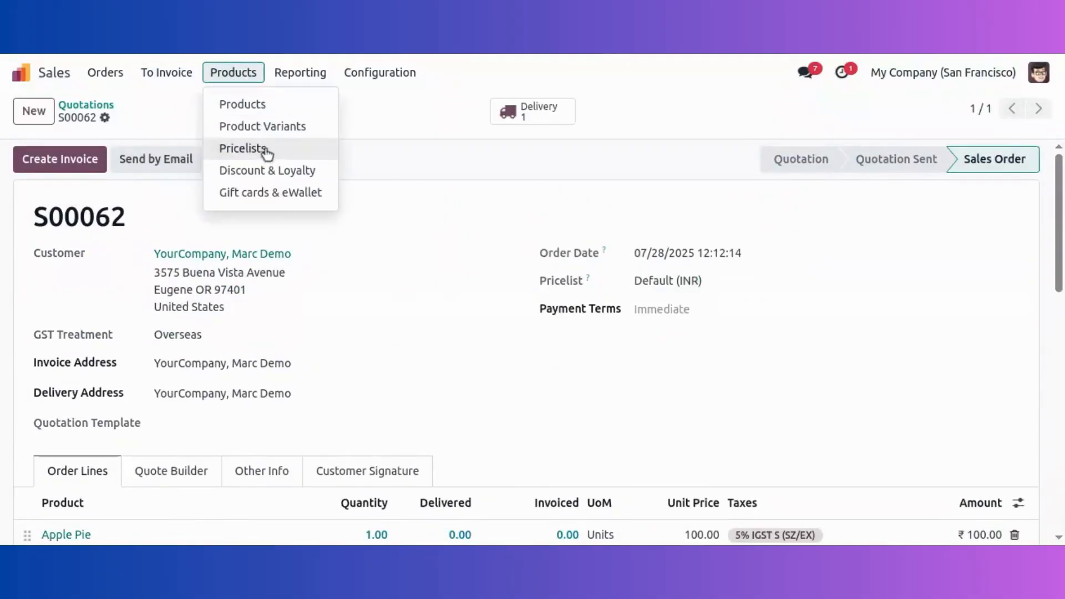
pyautogui.click(272, 171)
pyautogui.scroll(-1, 240, 459)
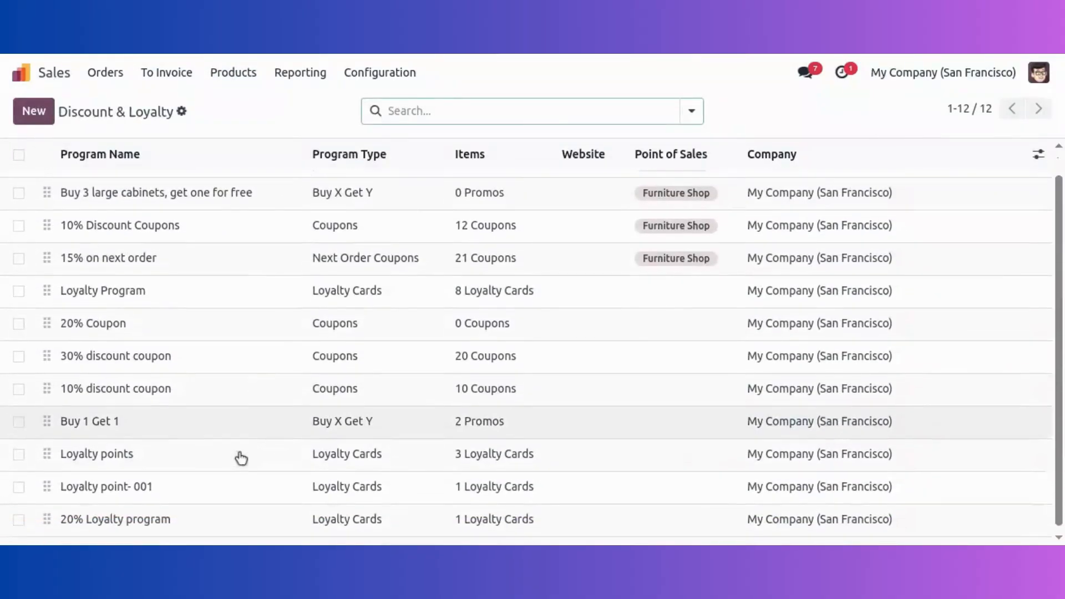
pyautogui.click(219, 519)
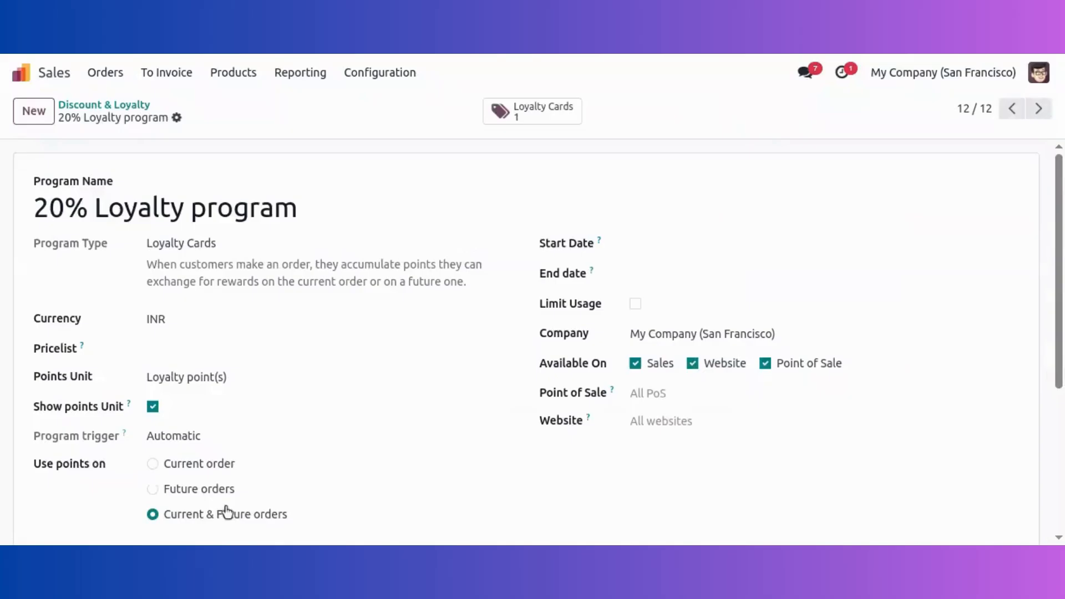
pyautogui.click(548, 111)
pyautogui.click(381, 186)
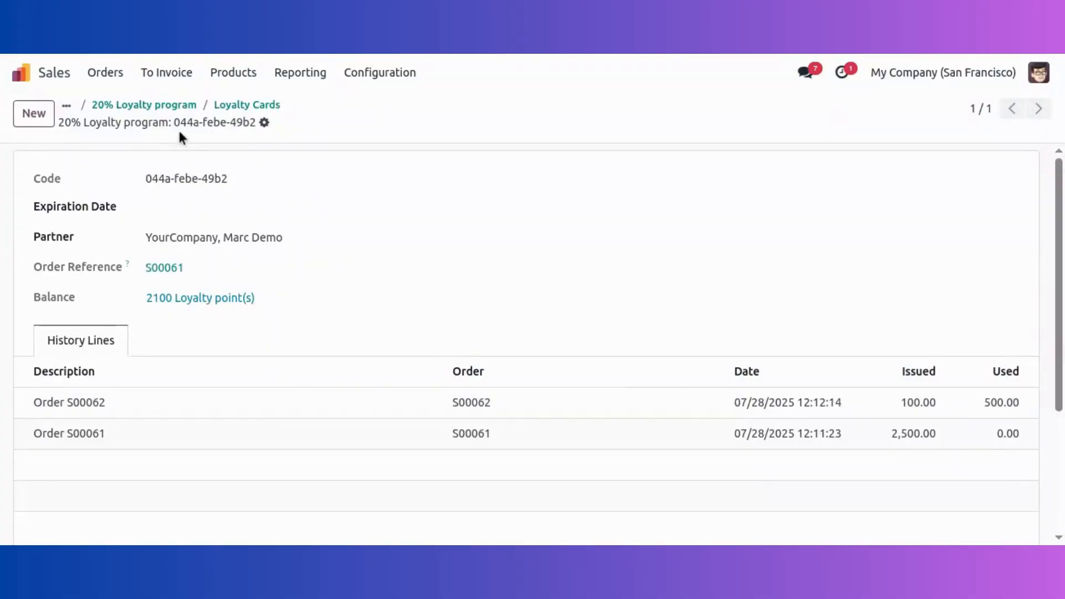
# Step: Open the Furniture Shop register in Point of Sale and add a Large Meeting Table
pyautogui.click(50, 82)
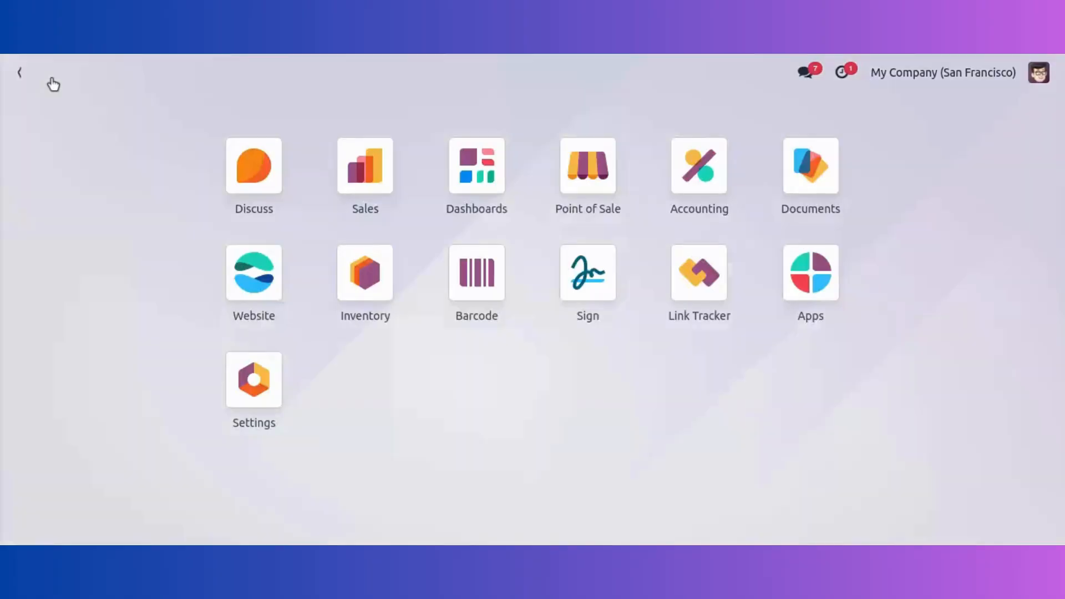
pyautogui.click(597, 194)
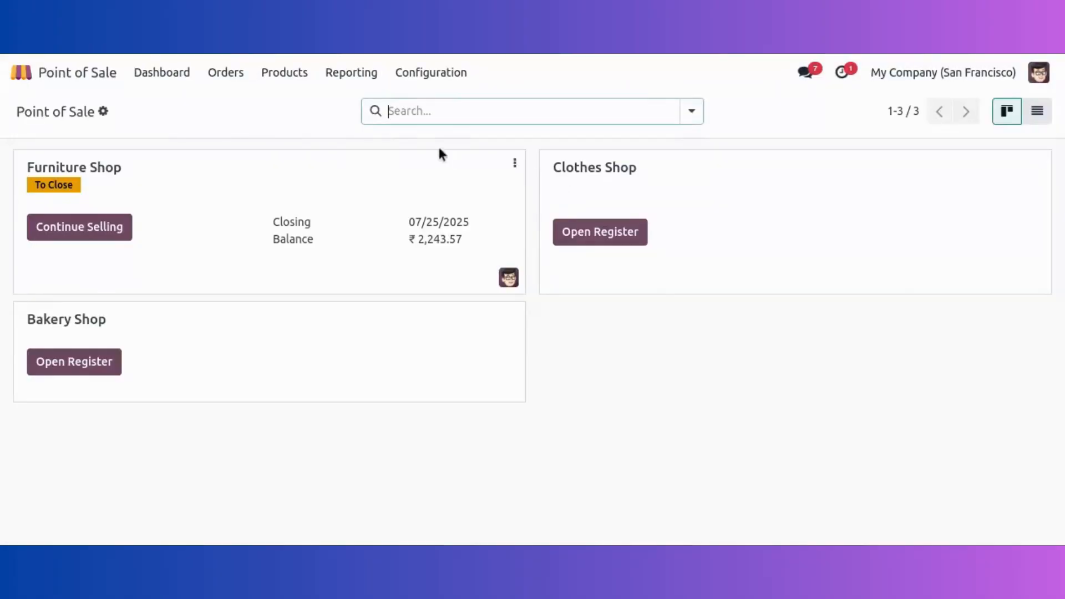
pyautogui.click(52, 232)
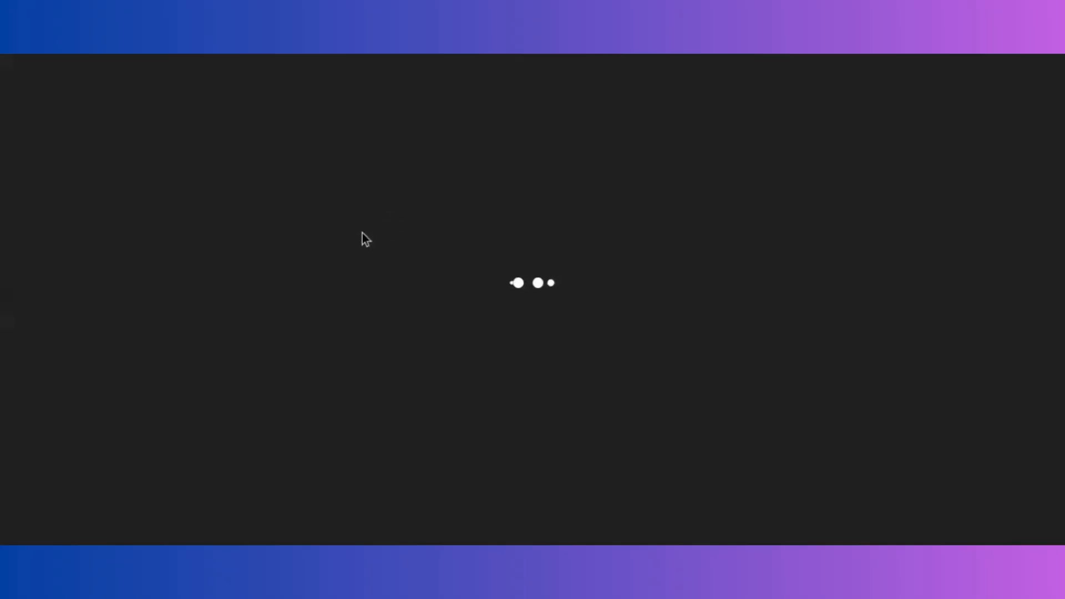
pyautogui.scroll(-3, 725, 297)
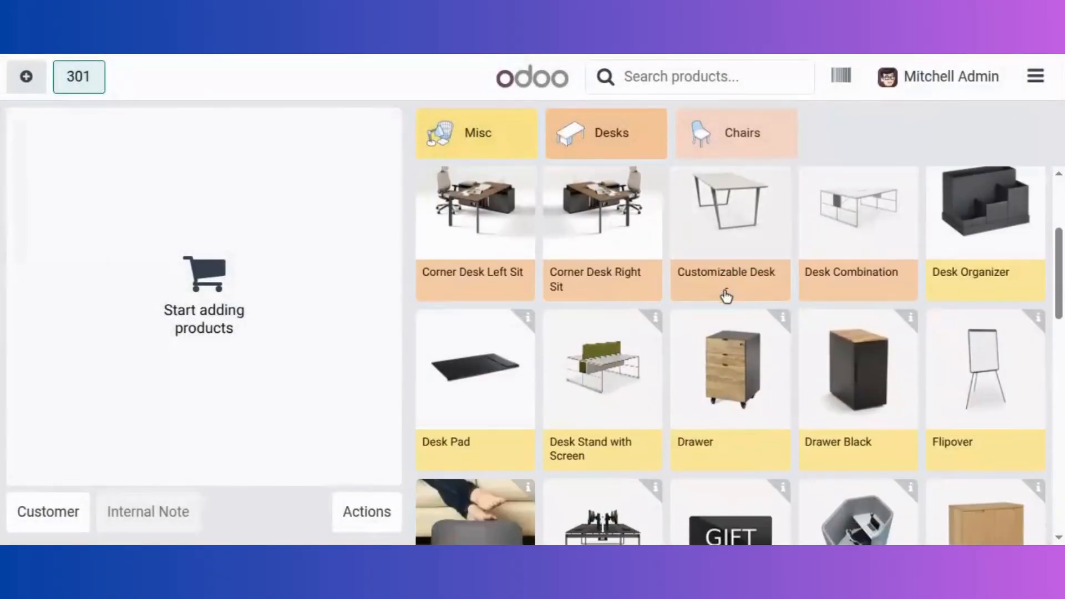
pyautogui.scroll(-5, 641, 408)
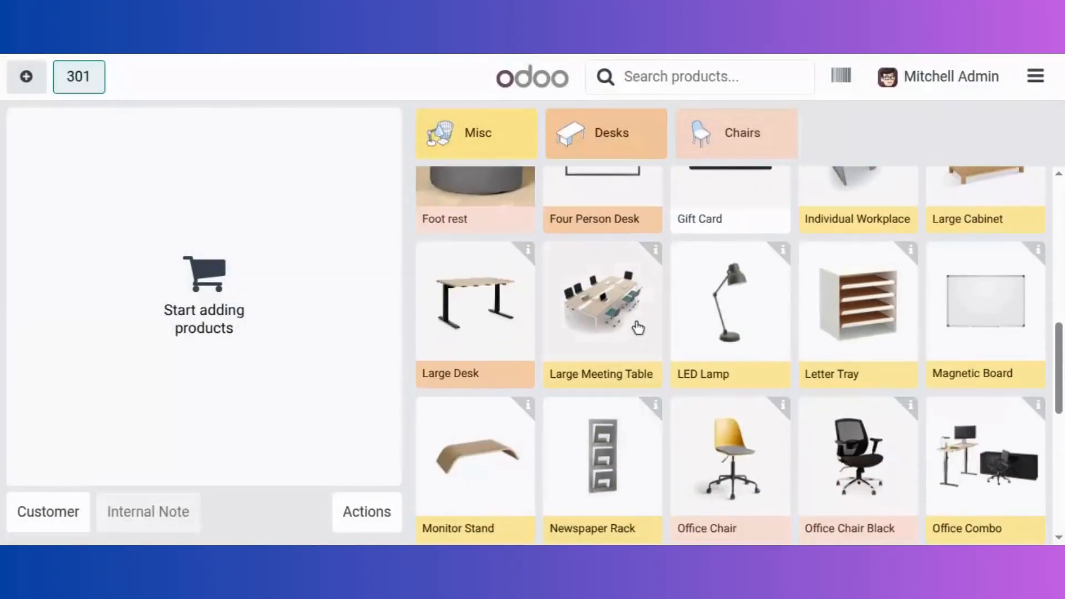
pyautogui.click(633, 330)
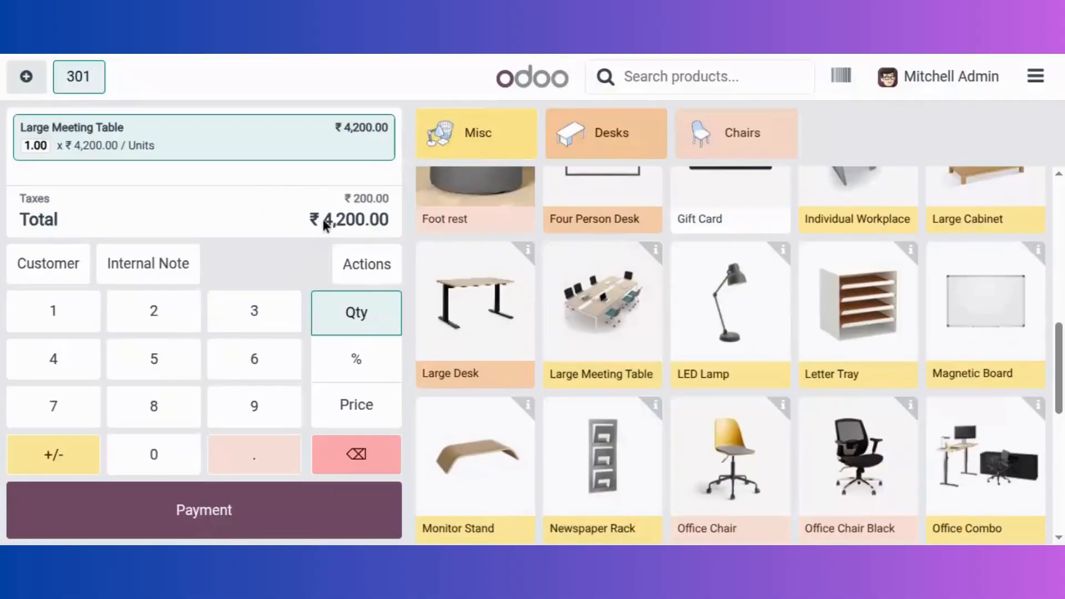
# Step: Search for the demo customer and assign them to the POS order
pyautogui.click(61, 270)
pyautogui.write('marc')
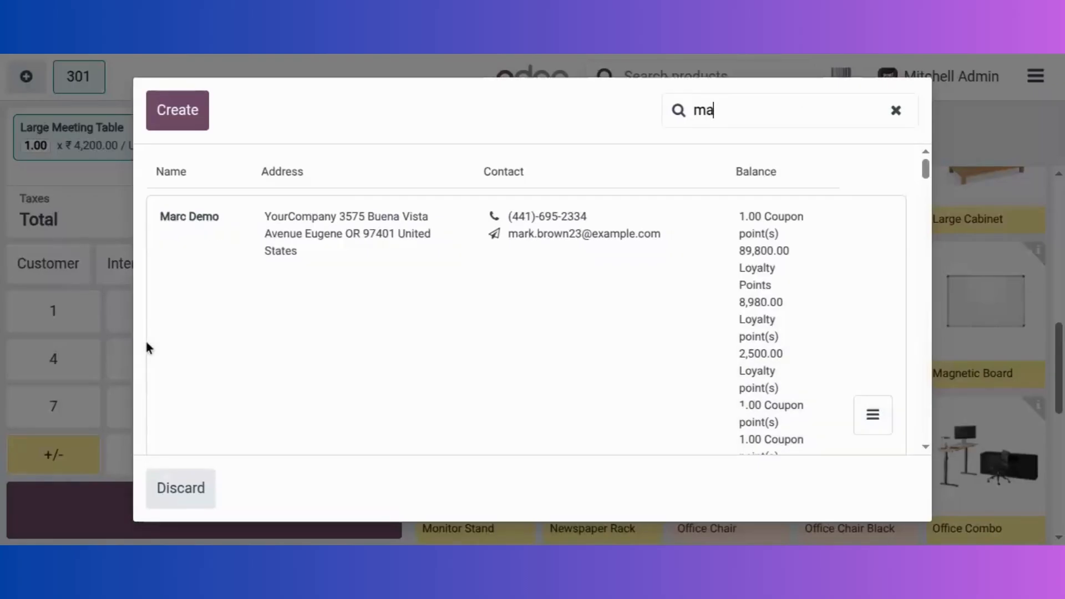
pyautogui.click(183, 292)
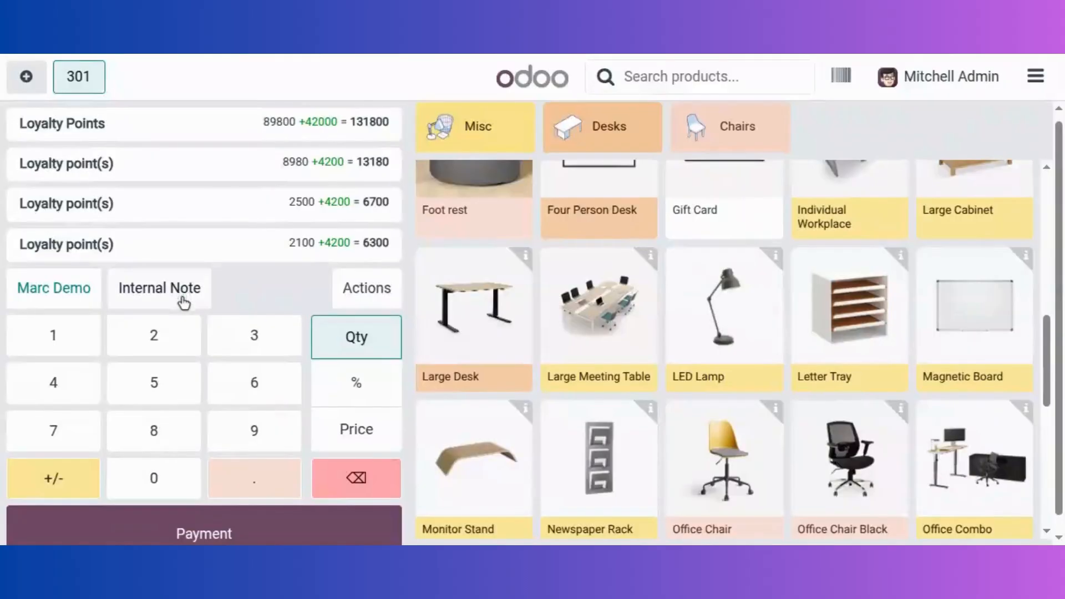
pyautogui.scroll(1, 292, 178)
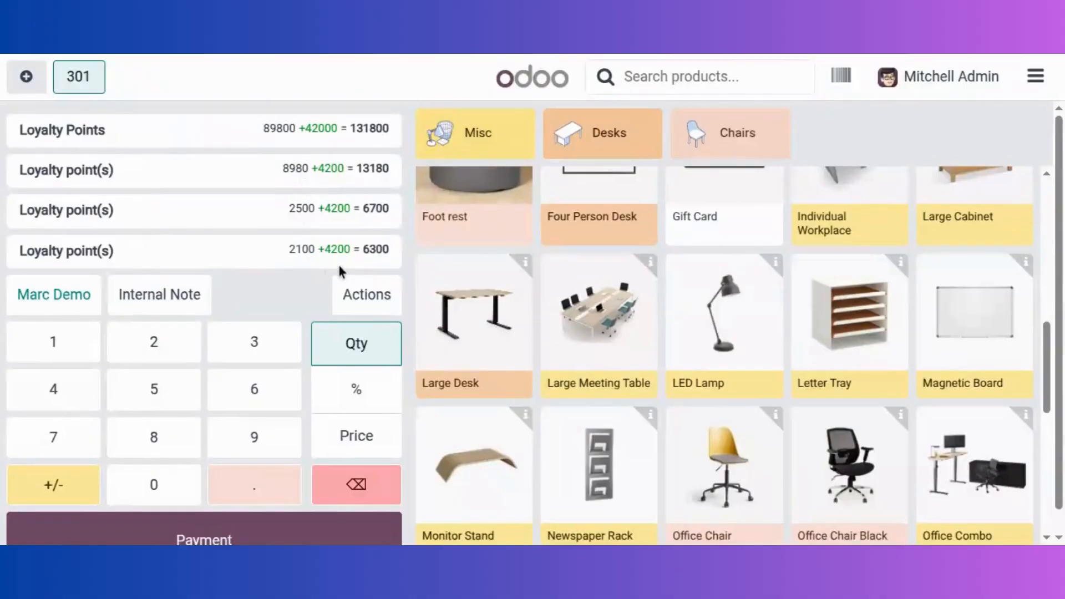
# Step: Redeem the 20% Loyalty program reward for 500 points and proceed to the ₹3,360.00 payment
pyautogui.click(368, 306)
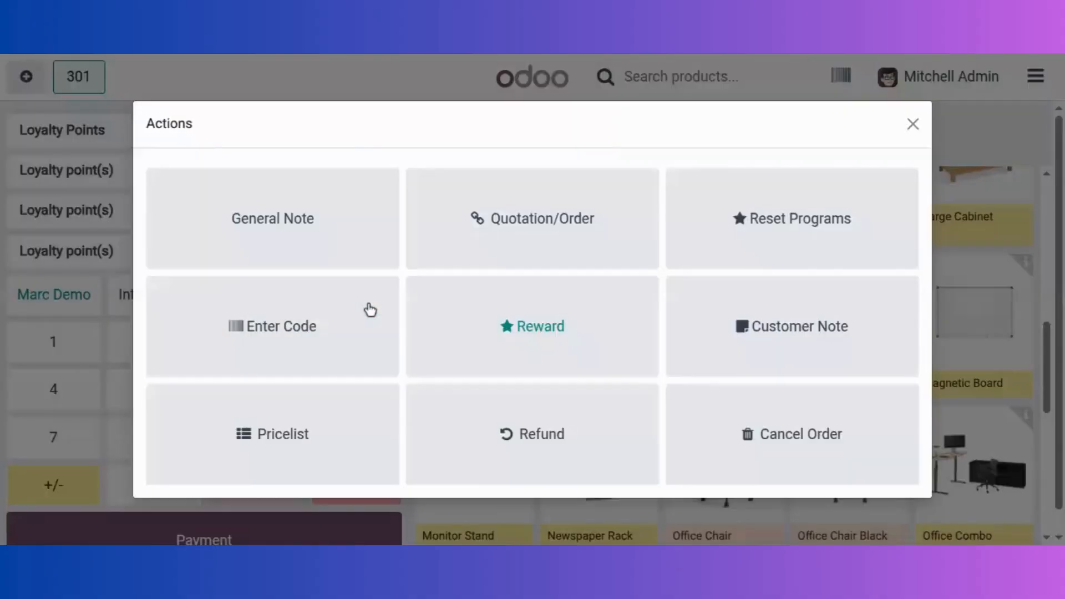
pyautogui.click(515, 322)
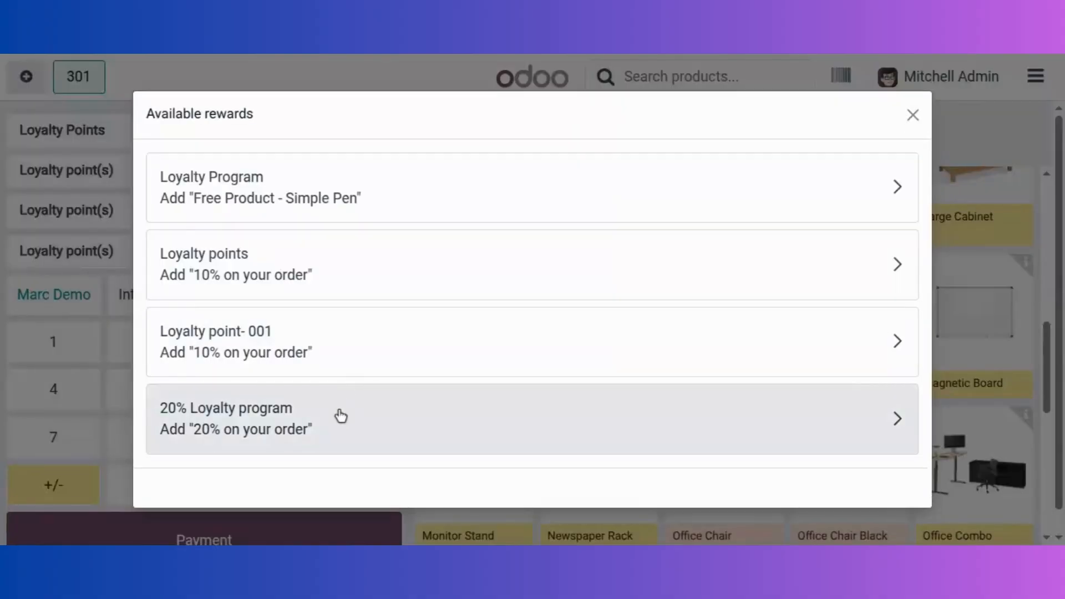
pyautogui.click(341, 416)
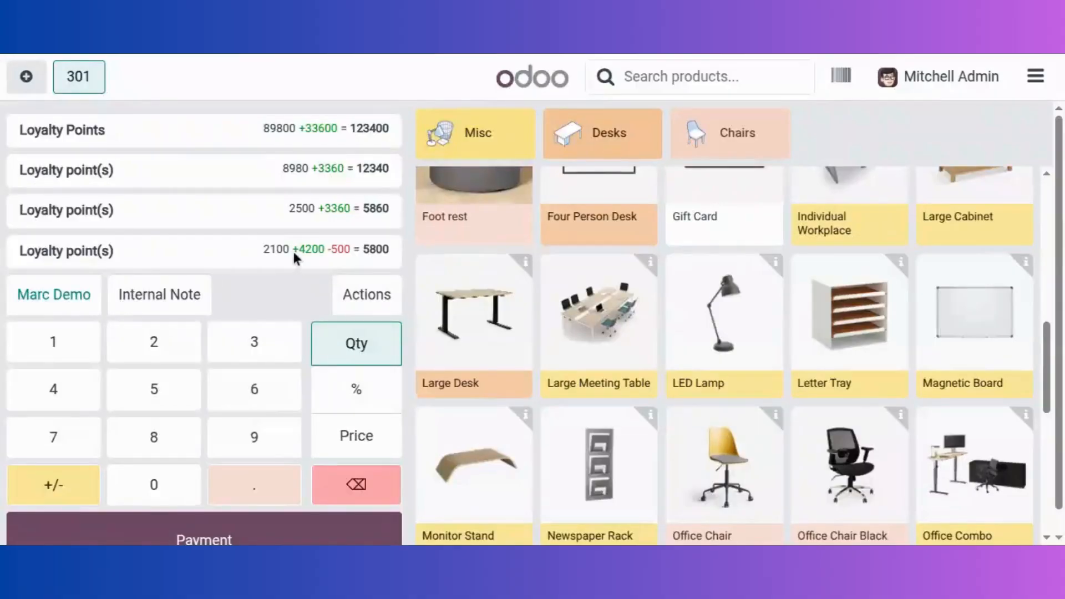
pyautogui.scroll(-1, 286, 301)
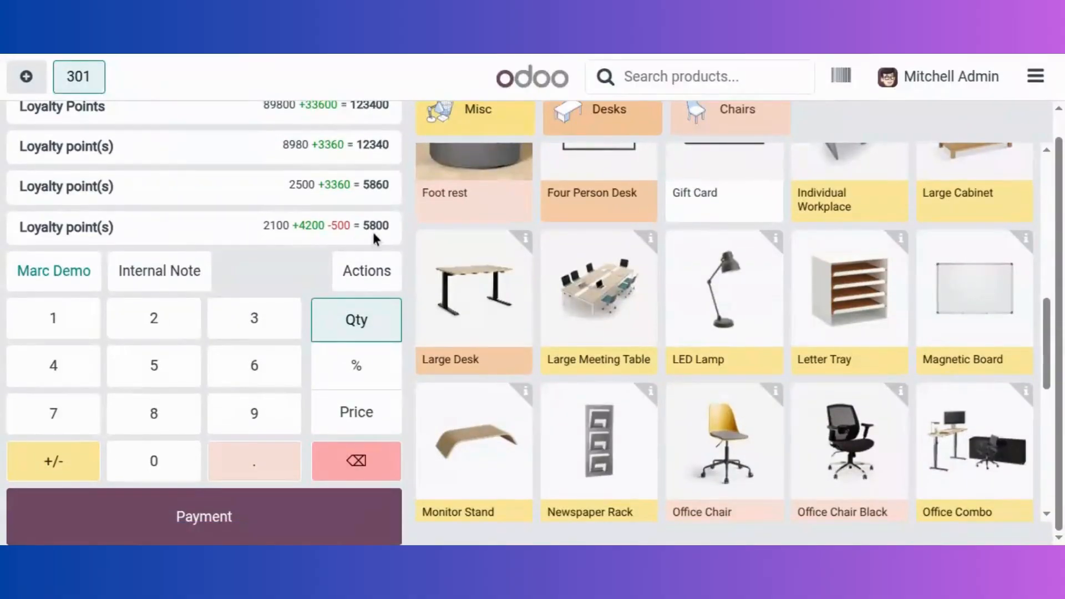
pyautogui.click(214, 515)
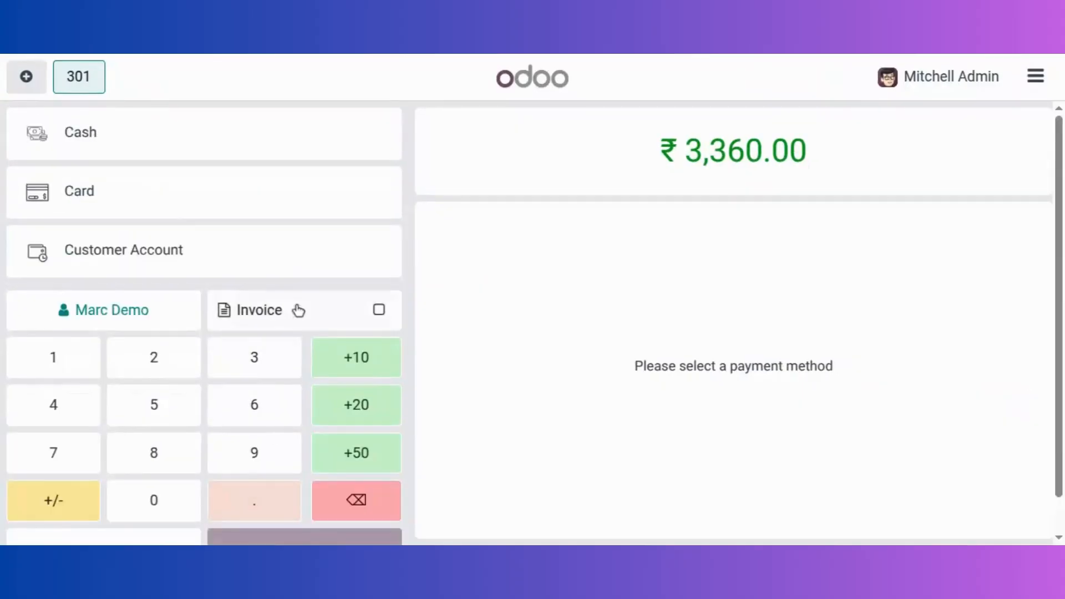
# Step: Pay the ₹3,360.00 order in cash and check the receipt's 5800-point loyalty balance
pyautogui.click(290, 157)
pyautogui.click(312, 536)
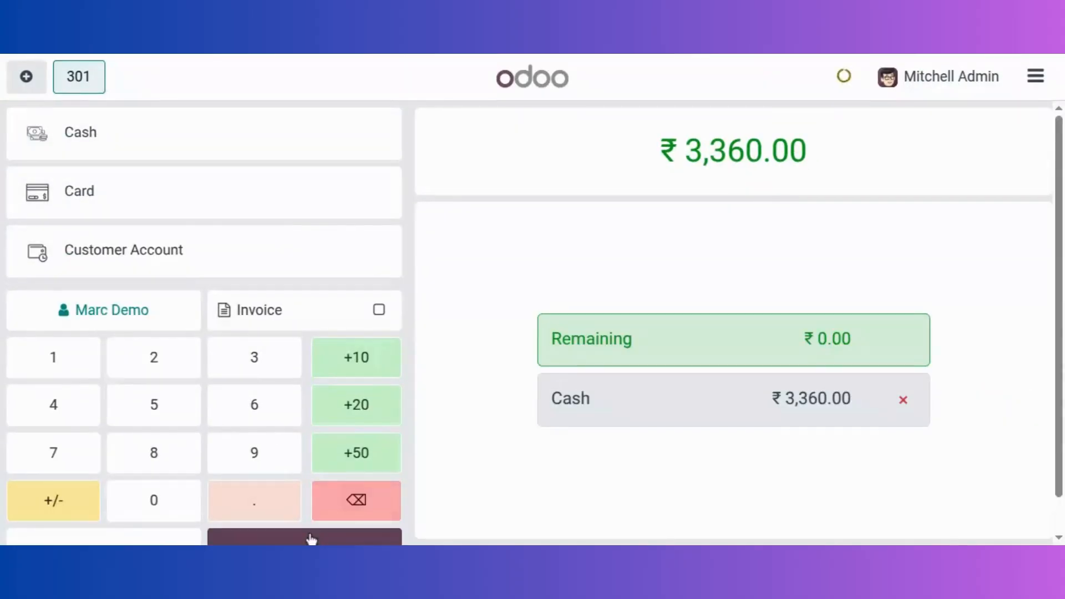
pyautogui.scroll(-1, 924, 359)
pyautogui.scroll(-2, 924, 360)
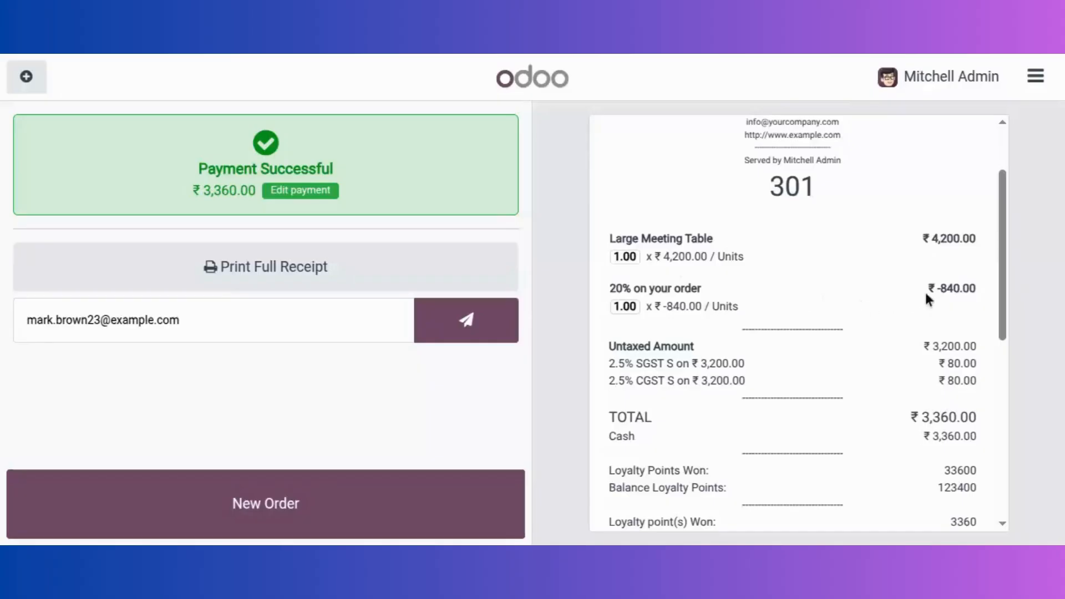
pyautogui.scroll(-3, 885, 342)
pyautogui.scroll(-6, 886, 341)
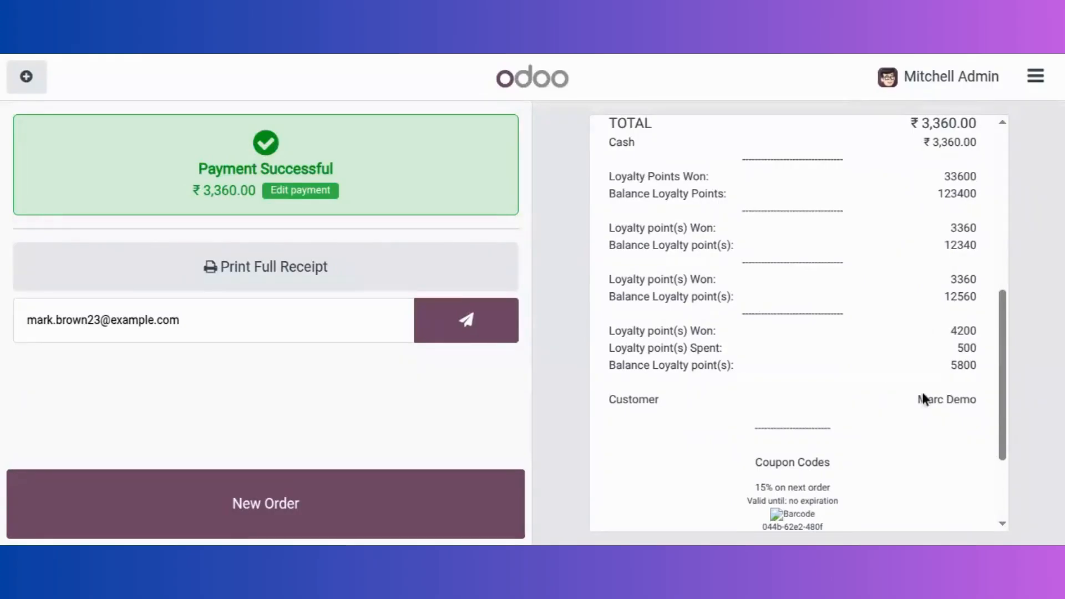
pyautogui.scroll(-4, 899, 399)
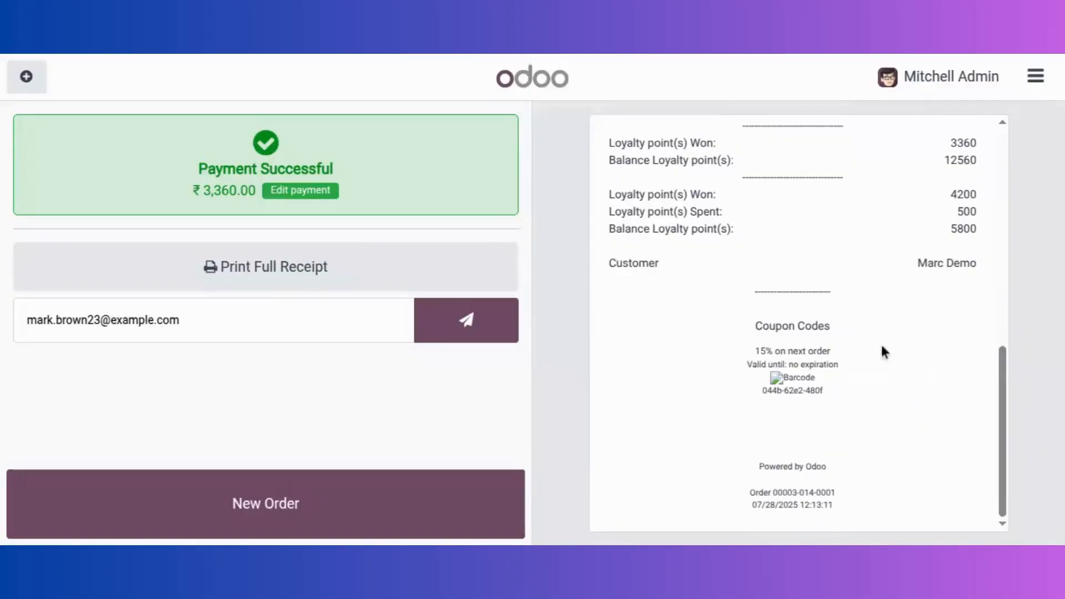
pyautogui.scroll(6, 886, 353)
# Step: Leave the register for the backend and open the Products menu
pyautogui.click(1035, 76)
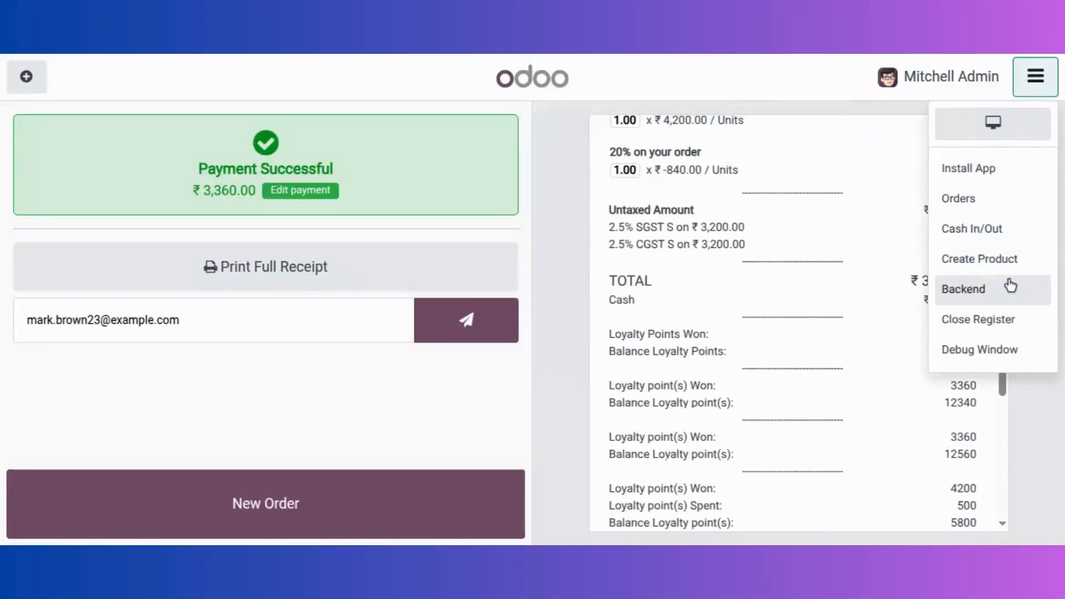
pyautogui.click(688, 222)
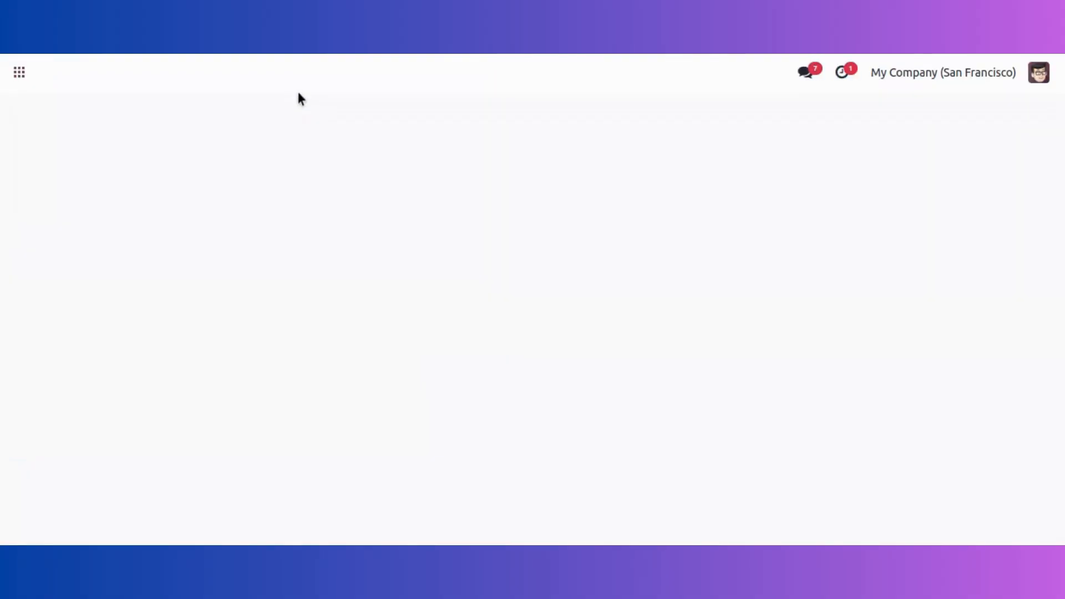
pyautogui.click(278, 81)
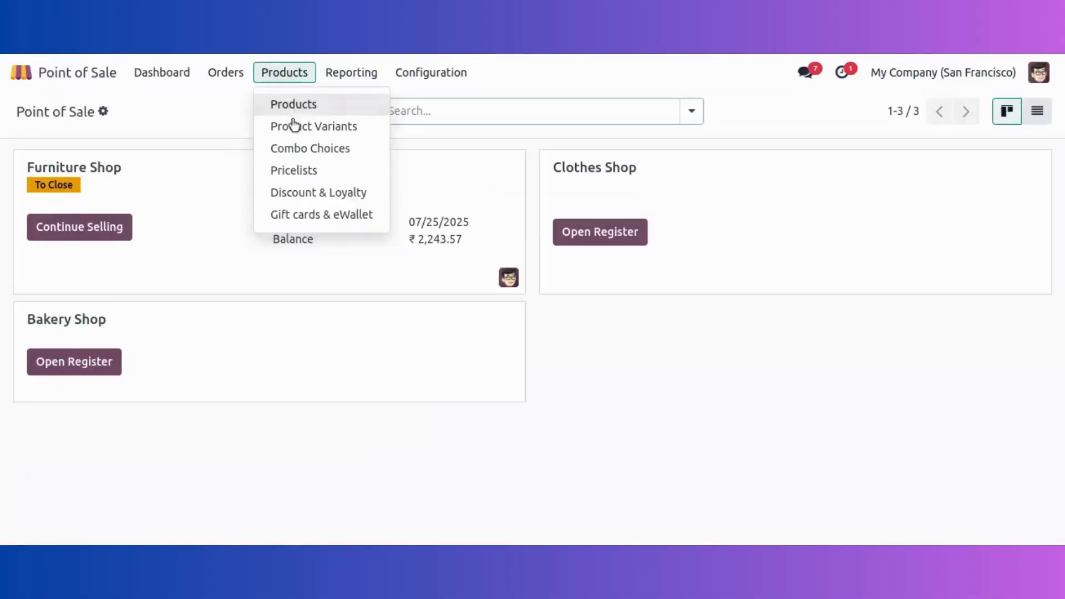
# Step: Review the 20% Loyalty program card's 5800 points and Furniture Shop/0007 history (4,200 issued, 500 used), then go home
pyautogui.click(292, 191)
pyautogui.scroll(-2, 202, 433)
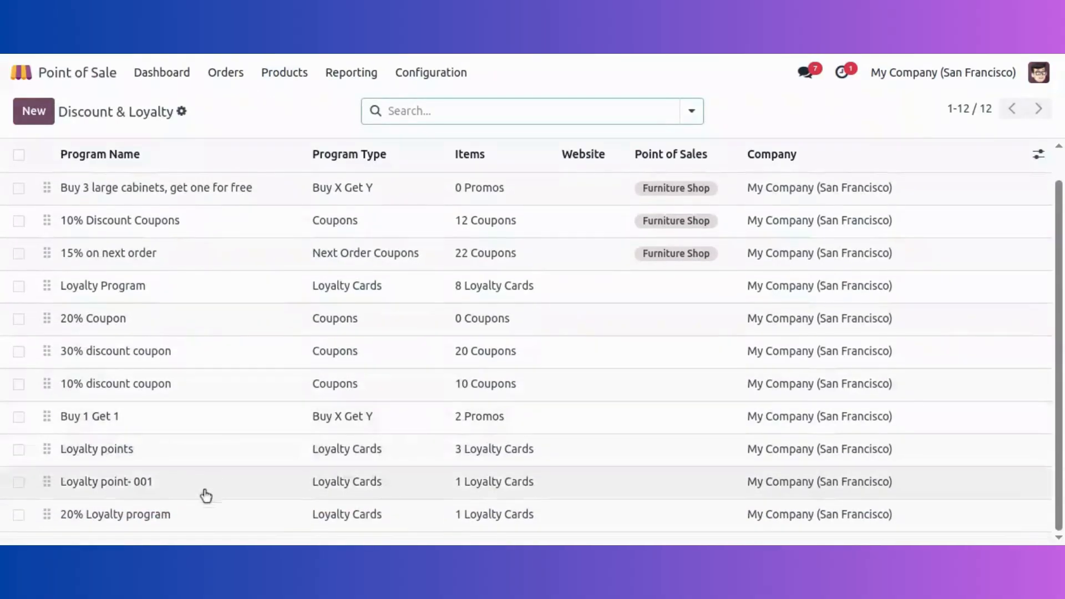
pyautogui.click(202, 518)
pyautogui.click(502, 121)
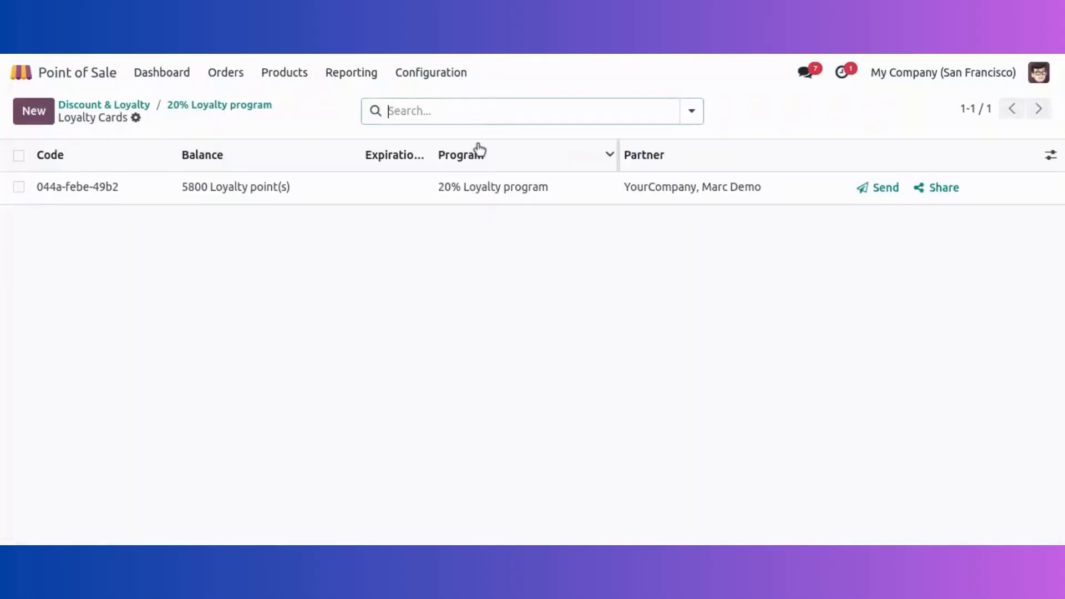
pyautogui.click(375, 194)
pyautogui.scroll(-1, 637, 288)
pyautogui.scroll(-3, 637, 288)
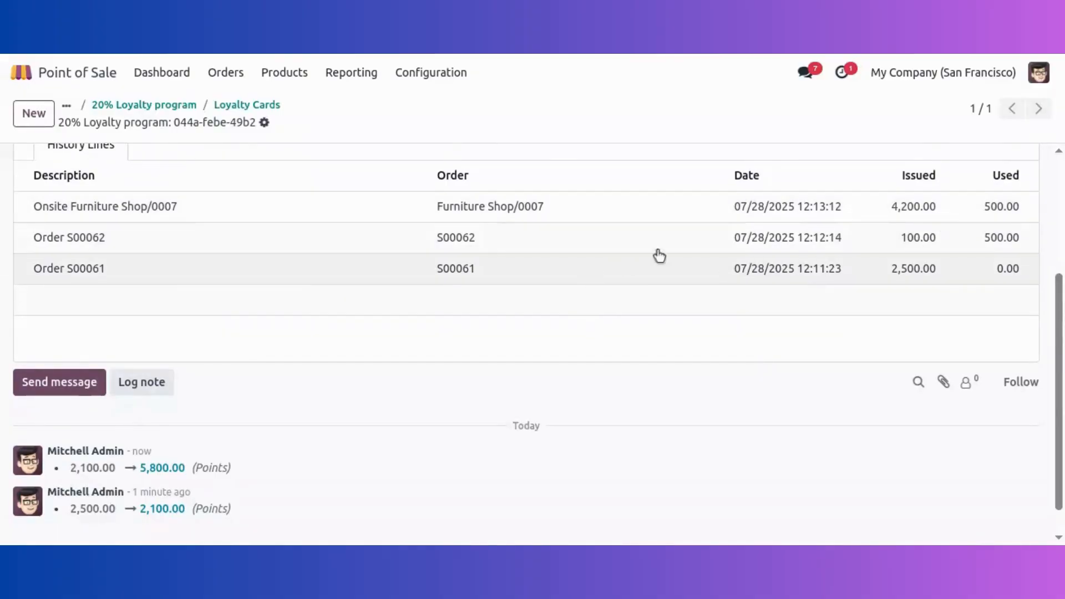
pyautogui.scroll(1, 511, 294)
pyautogui.scroll(3, 510, 295)
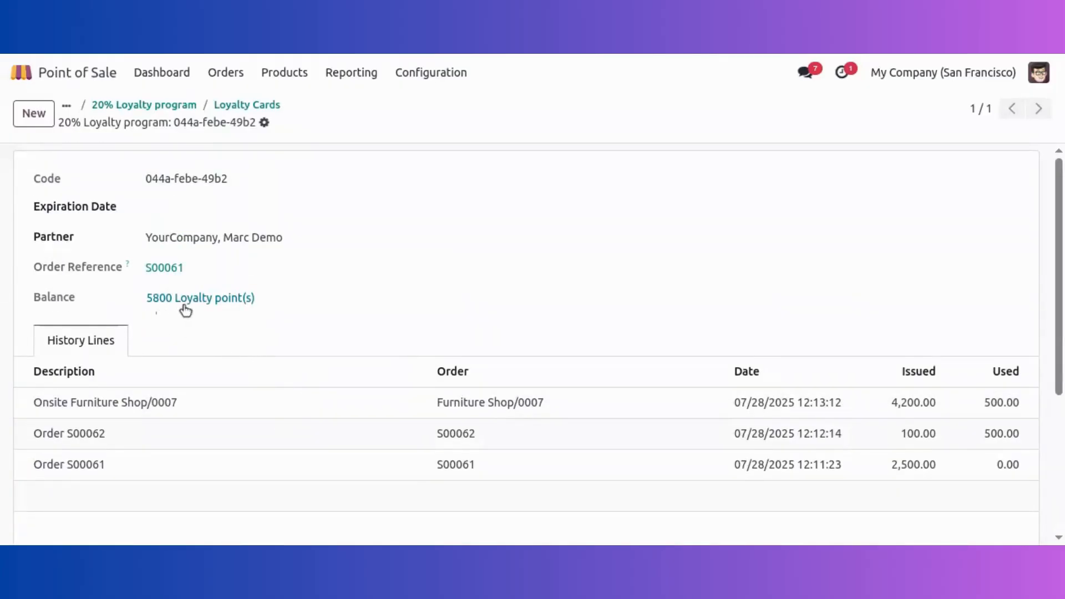
pyautogui.click(79, 80)
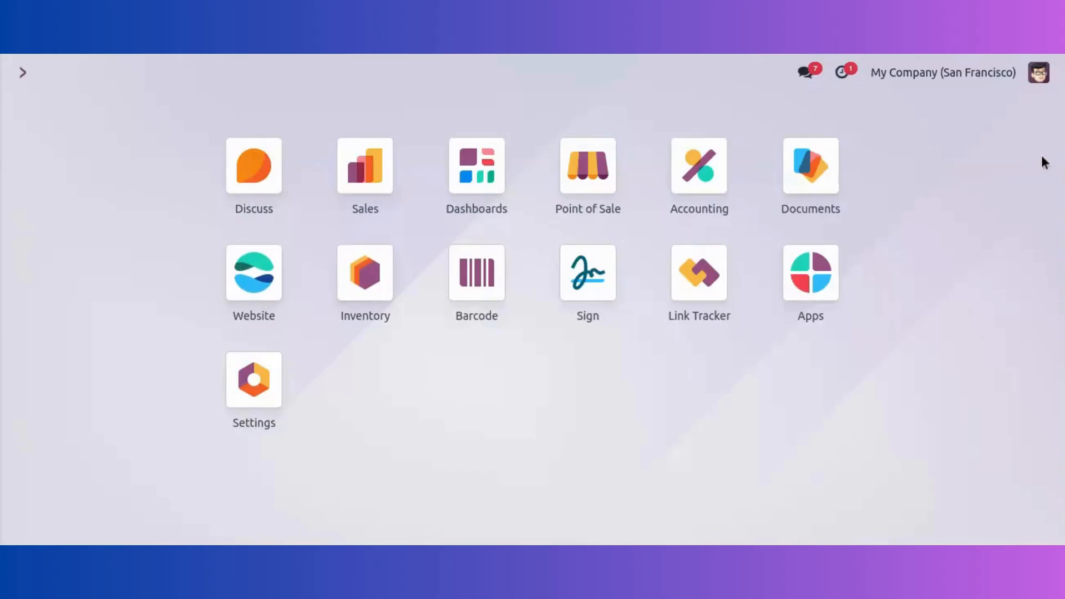
# Step: Log out of the administrator account and sign in as the demo user with its password
pyautogui.click(1040, 73)
pyautogui.click(966, 304)
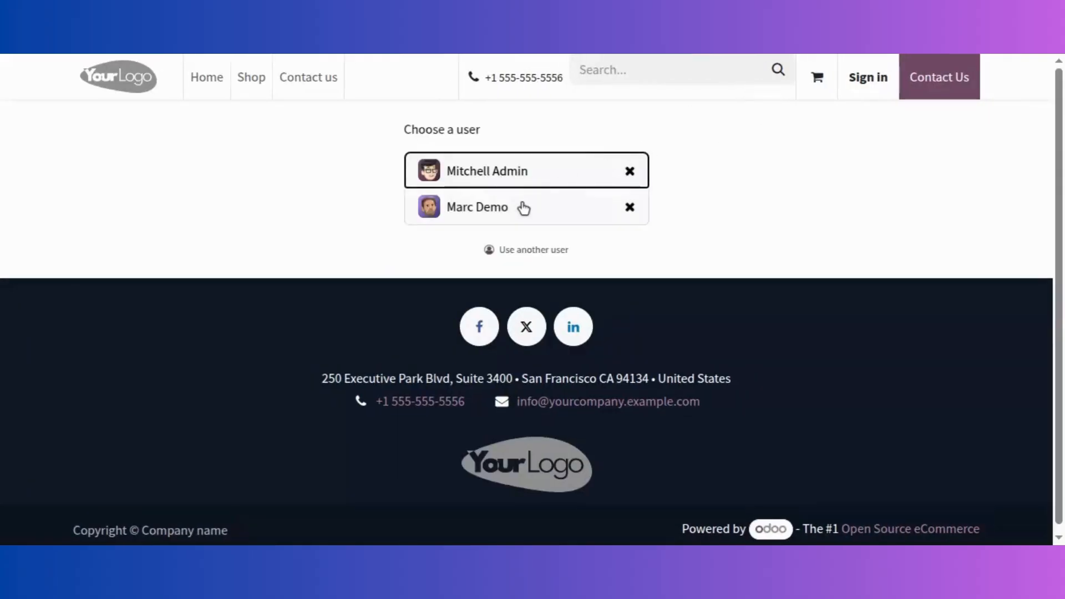
pyautogui.click(523, 208)
pyautogui.write('demo')
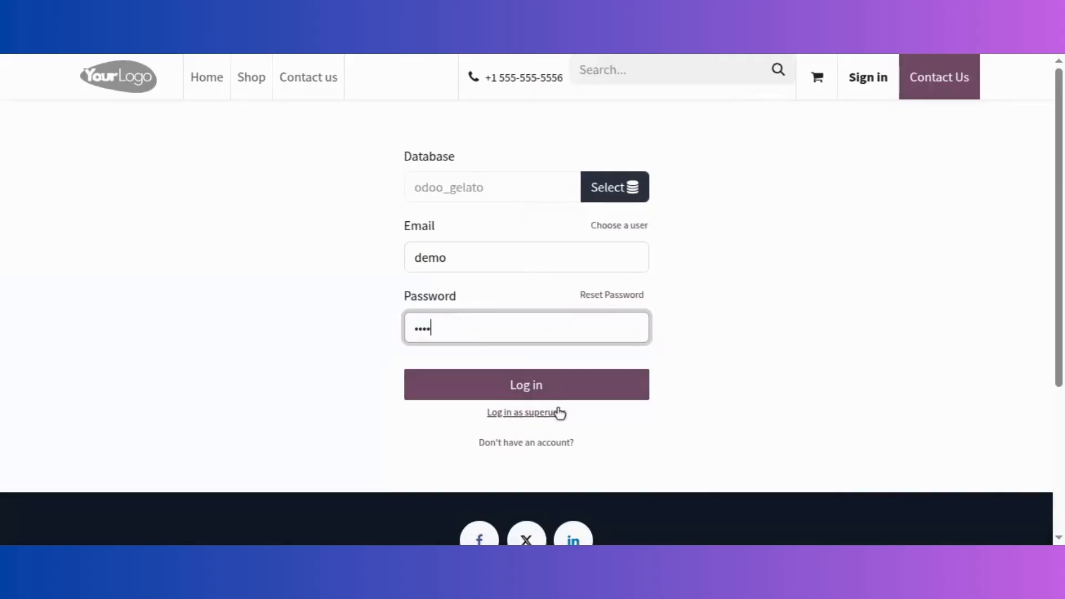
pyautogui.press('Return')
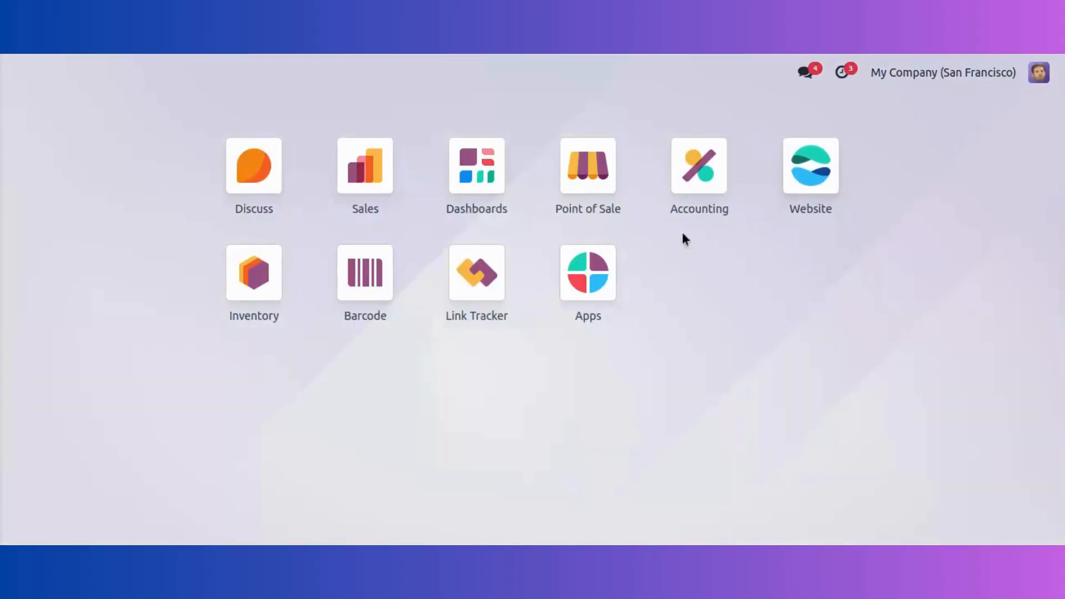
# Step: Remove both Customizable Desks from the website cart
pyautogui.click(797, 178)
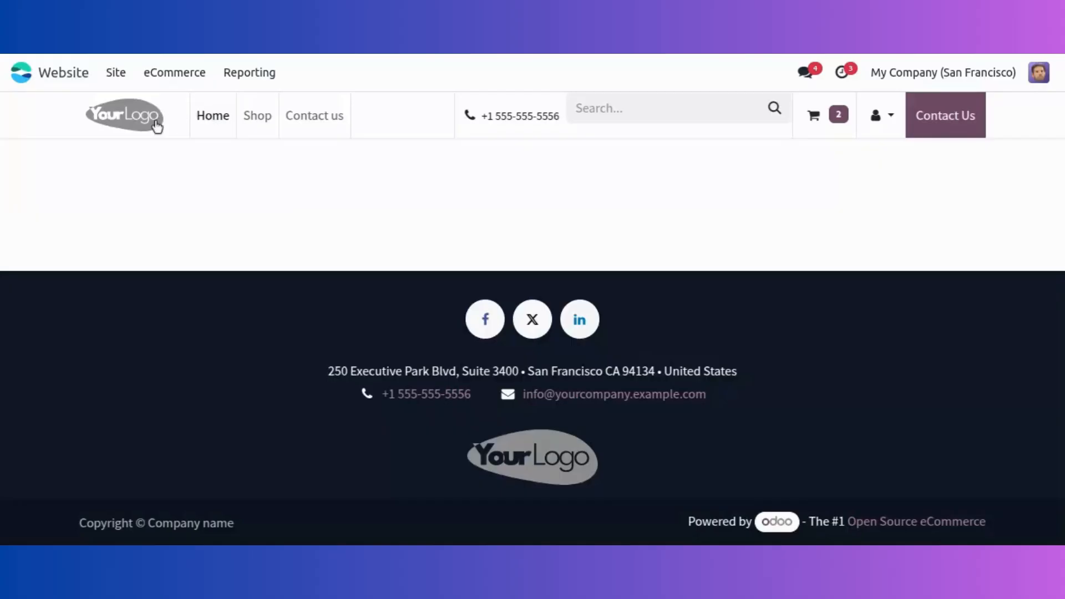
pyautogui.click(258, 118)
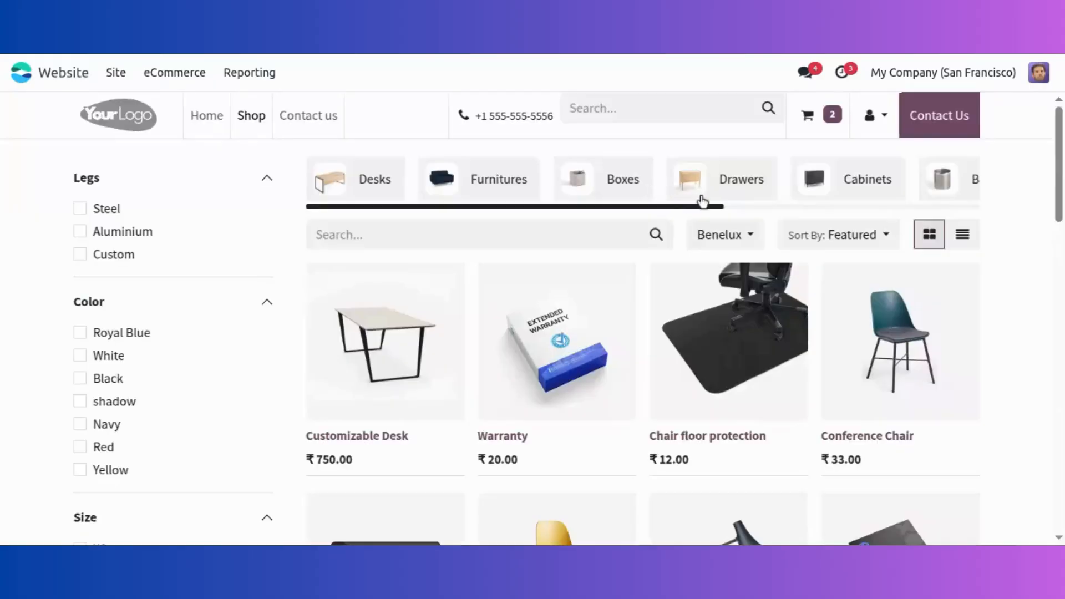
pyautogui.click(822, 121)
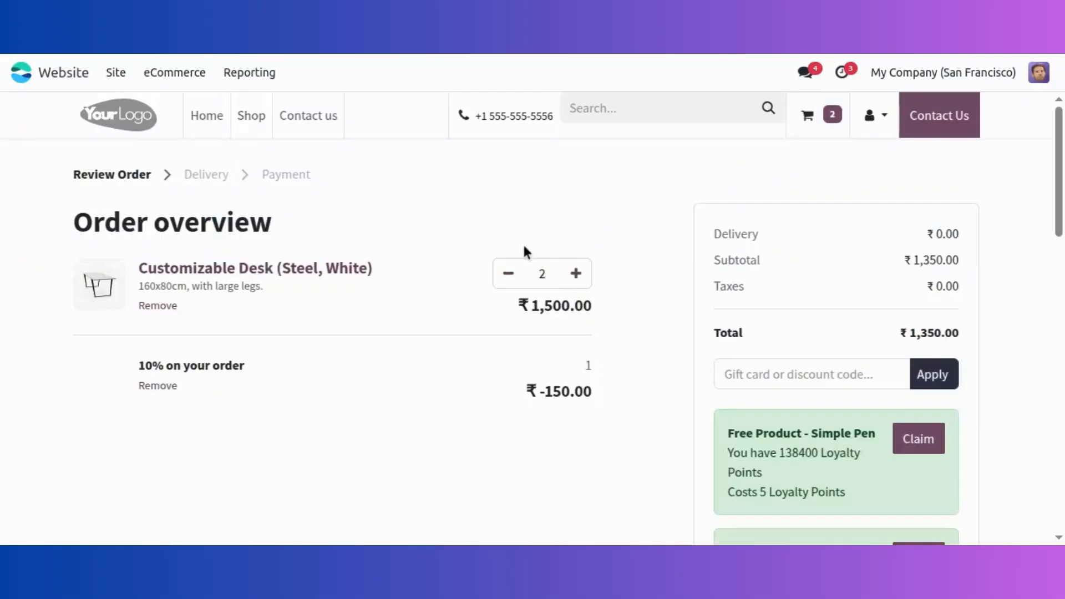
pyautogui.click(508, 273)
pyautogui.click(505, 274)
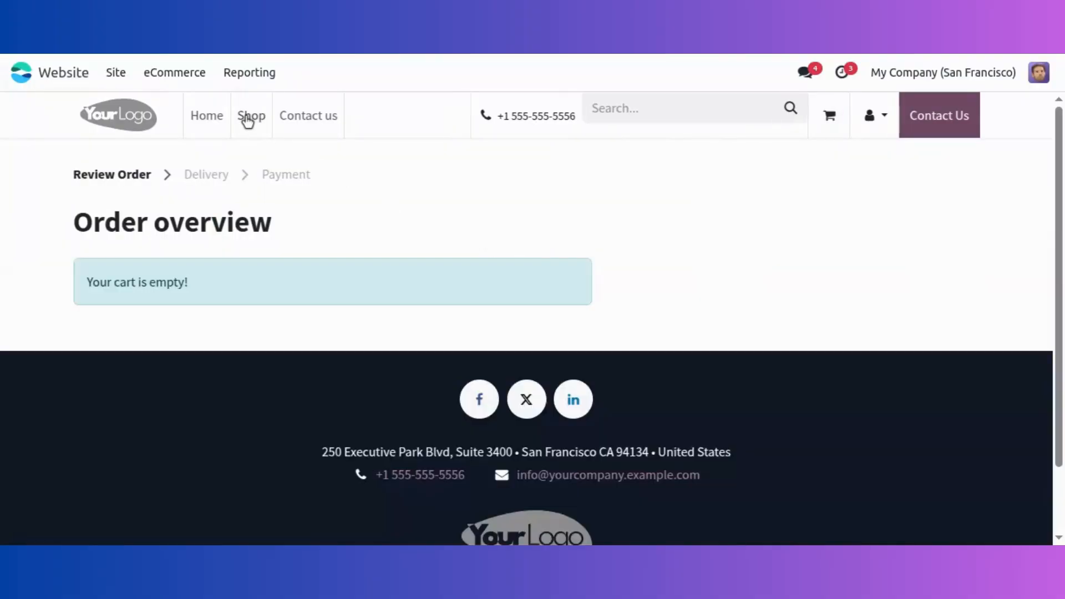
# Step: Add one Large Desk (₹1,799.00) from the shop to the cart and view it
pyautogui.click(245, 116)
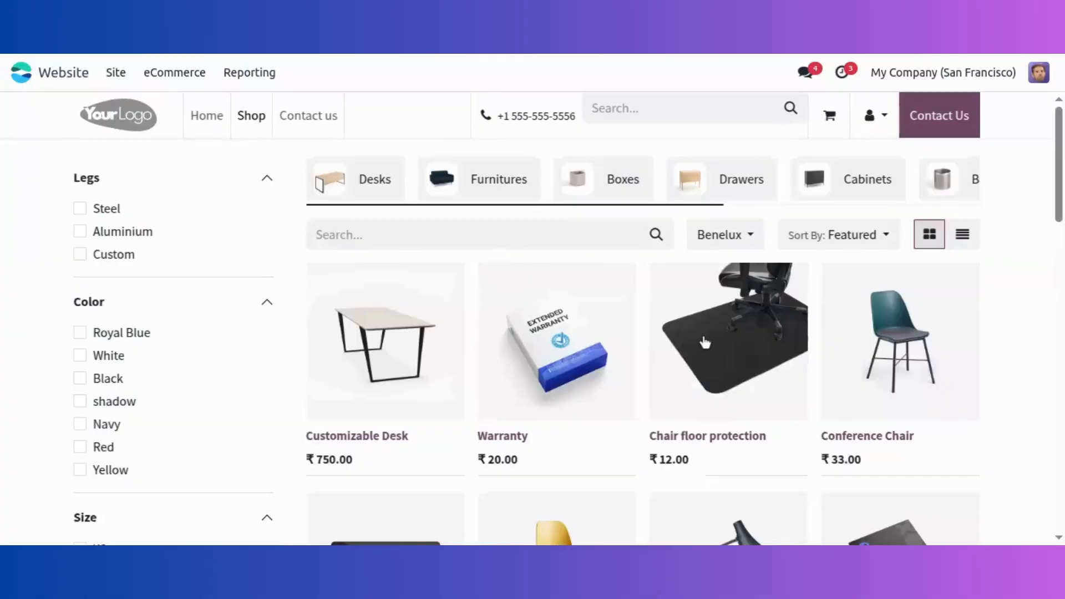
pyautogui.scroll(-12, 705, 342)
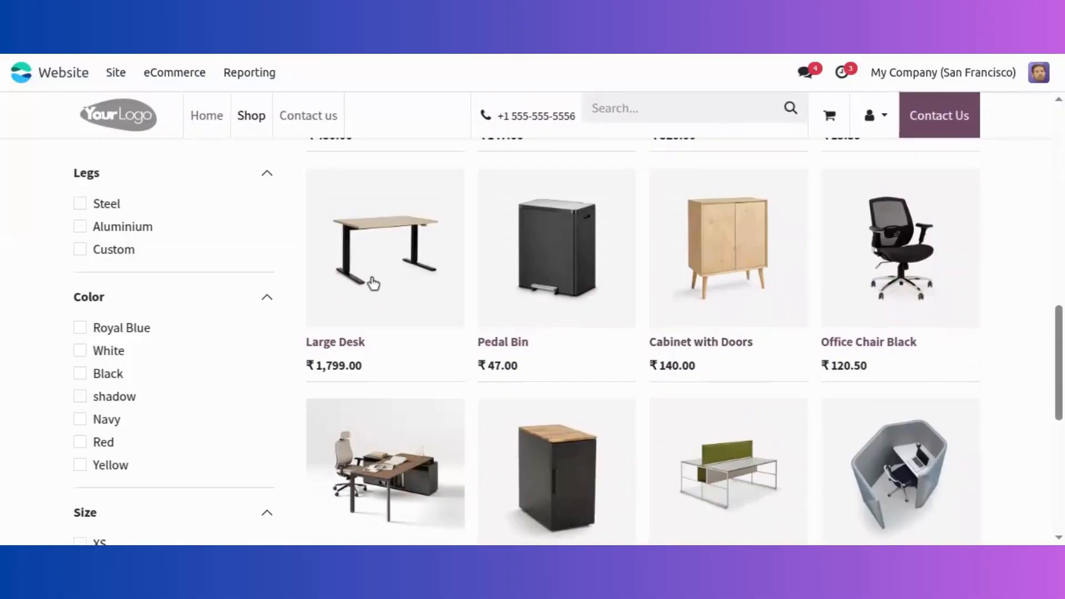
pyautogui.click(381, 286)
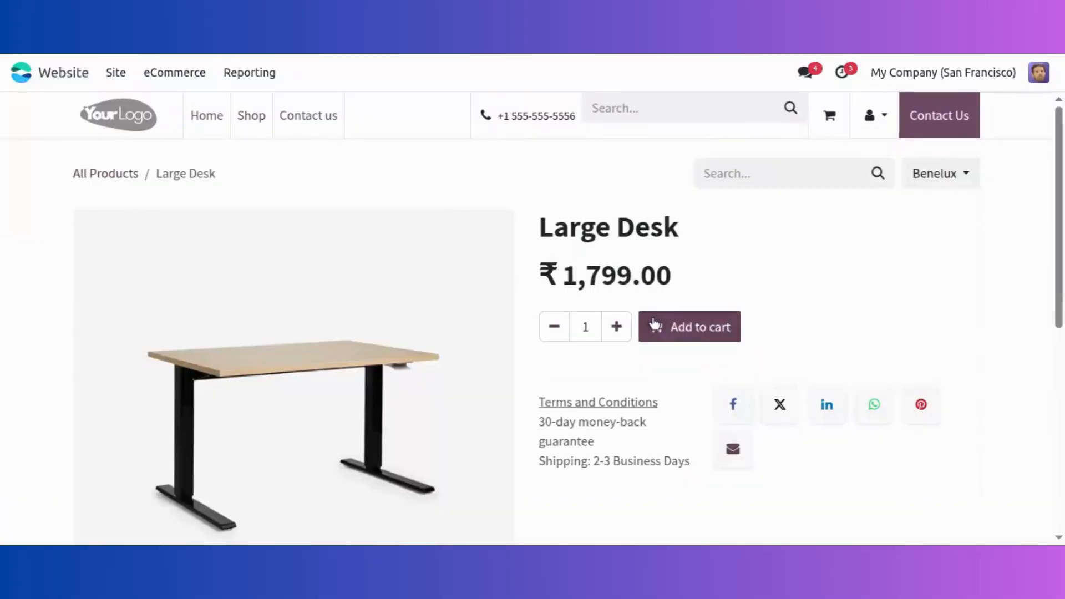
pyautogui.click(675, 329)
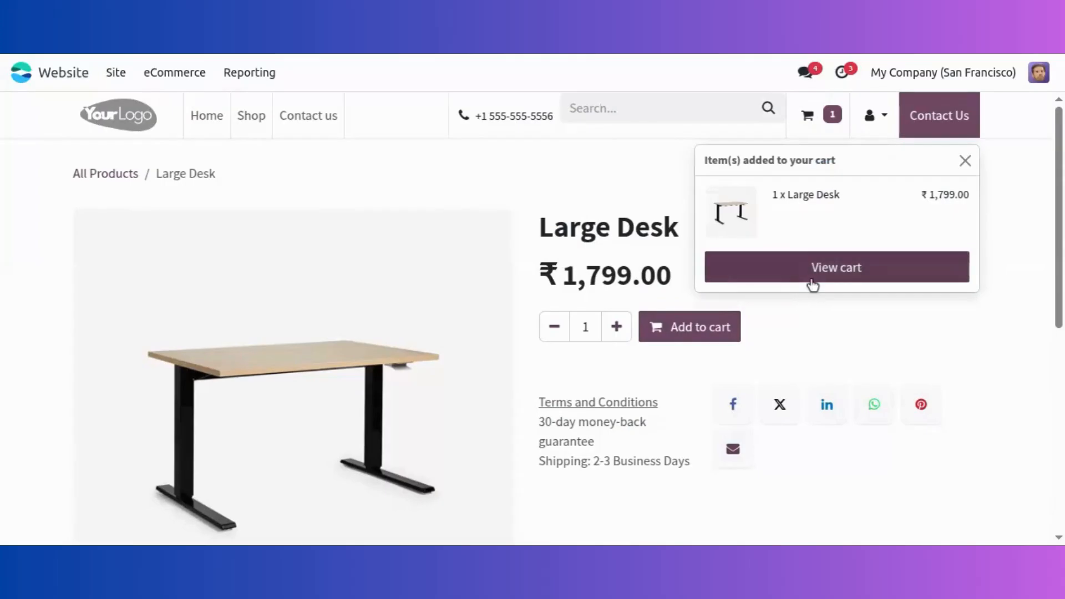
pyautogui.click(813, 280)
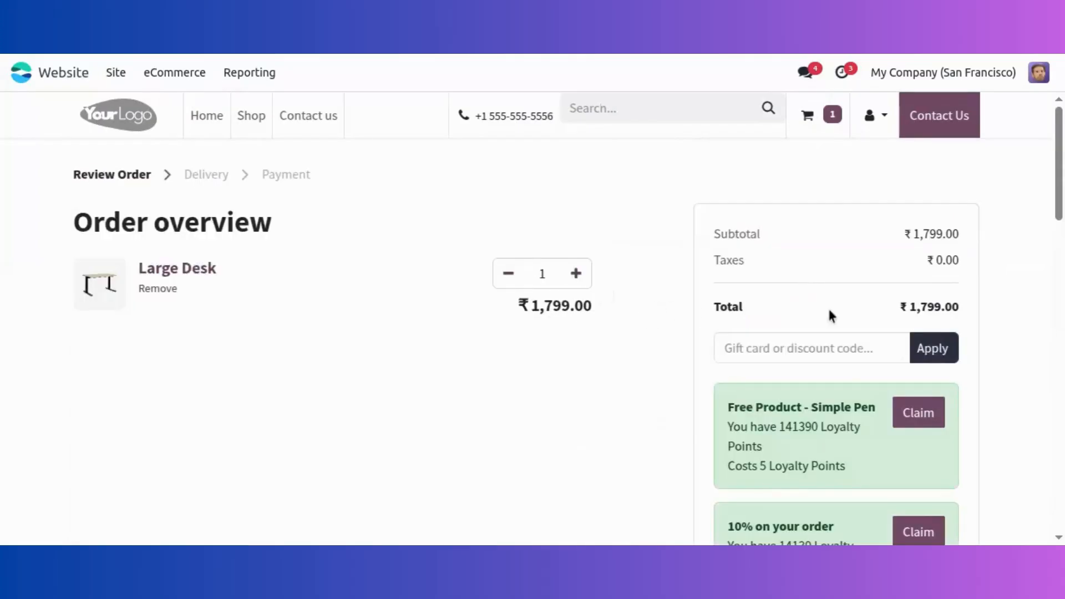
# Step: Claim the 20% on your order reward, cutting ₹359.80 so the total is ₹1,439.20
pyautogui.scroll(-7, 826, 361)
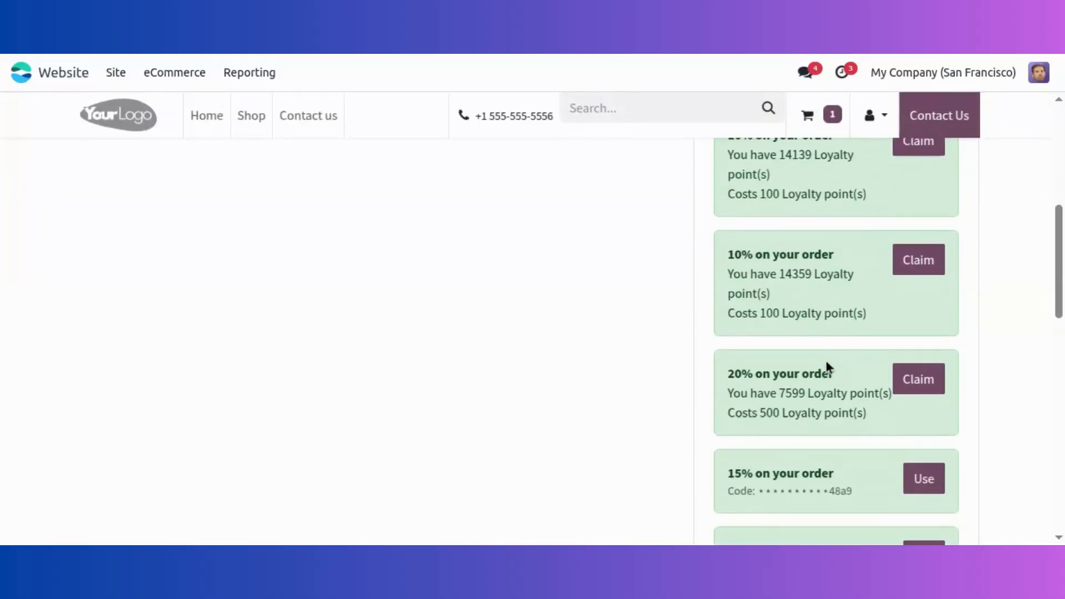
pyautogui.click(913, 383)
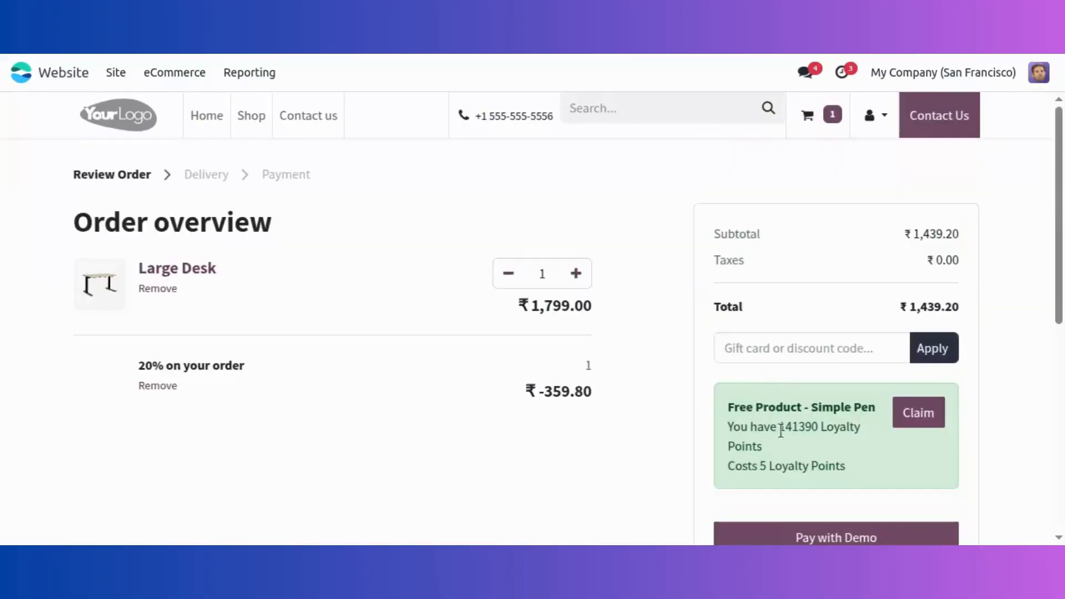
pyautogui.scroll(-5, 676, 405)
pyautogui.scroll(4, 686, 395)
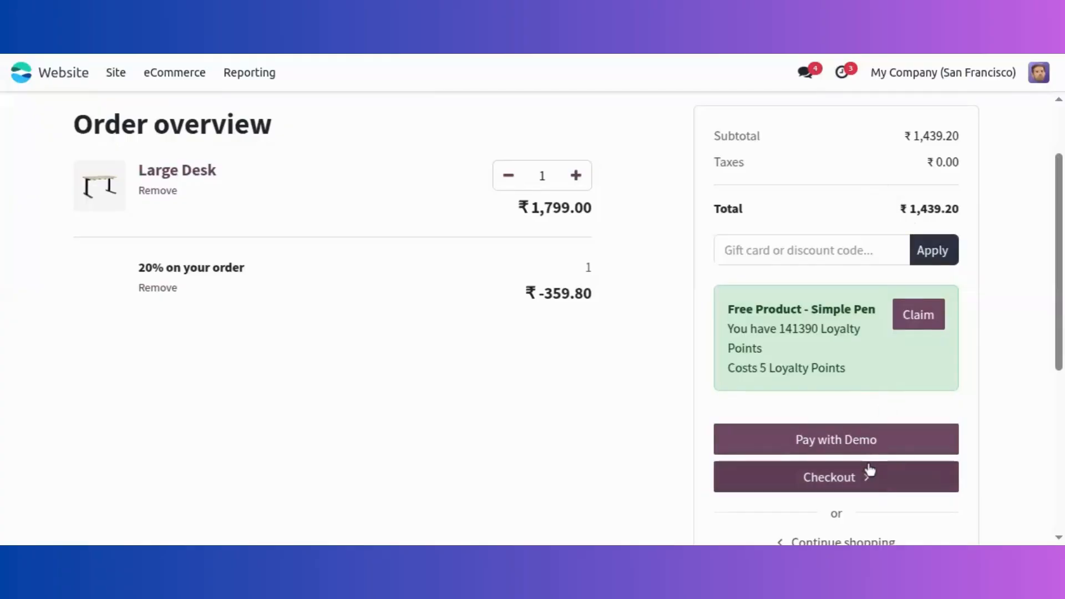
# Step: Pay ₹1,439.20 with the Demo provider using test card details, confirming order S00060
pyautogui.click(871, 447)
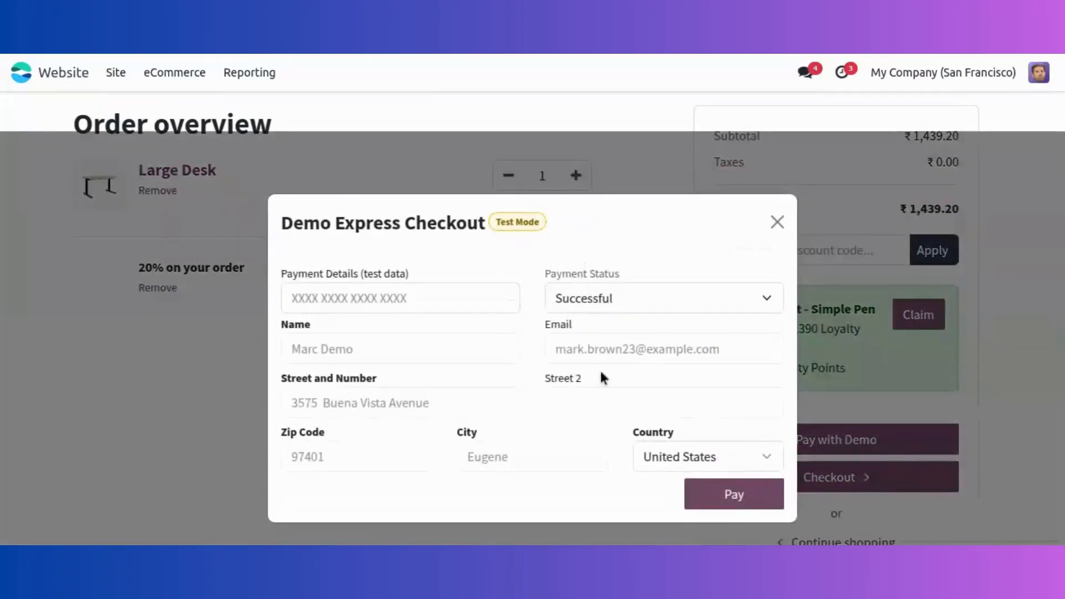
pyautogui.click(483, 300)
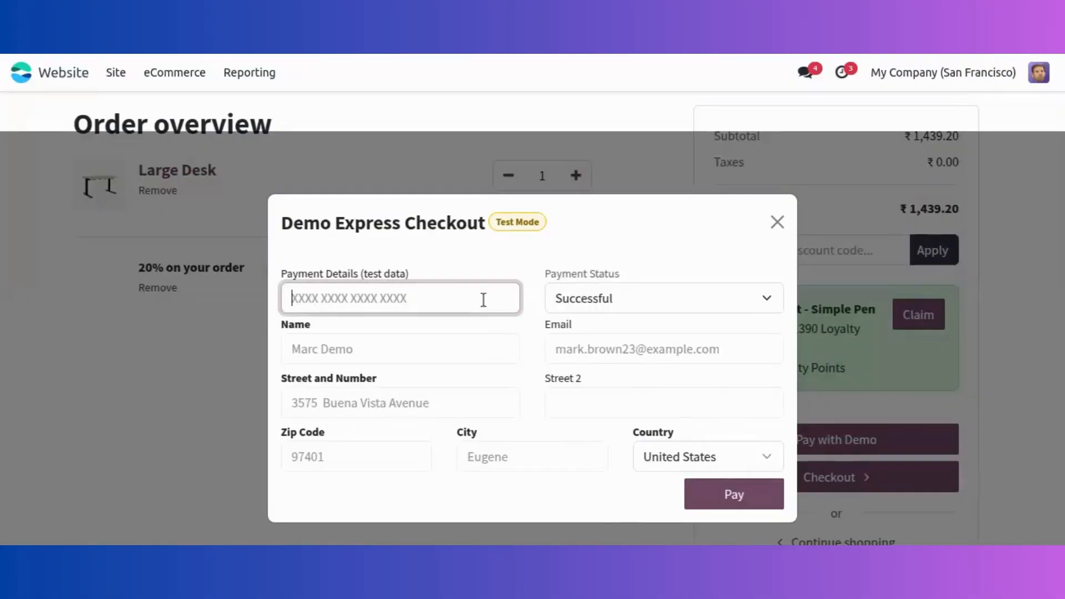
pyautogui.write('78676543')
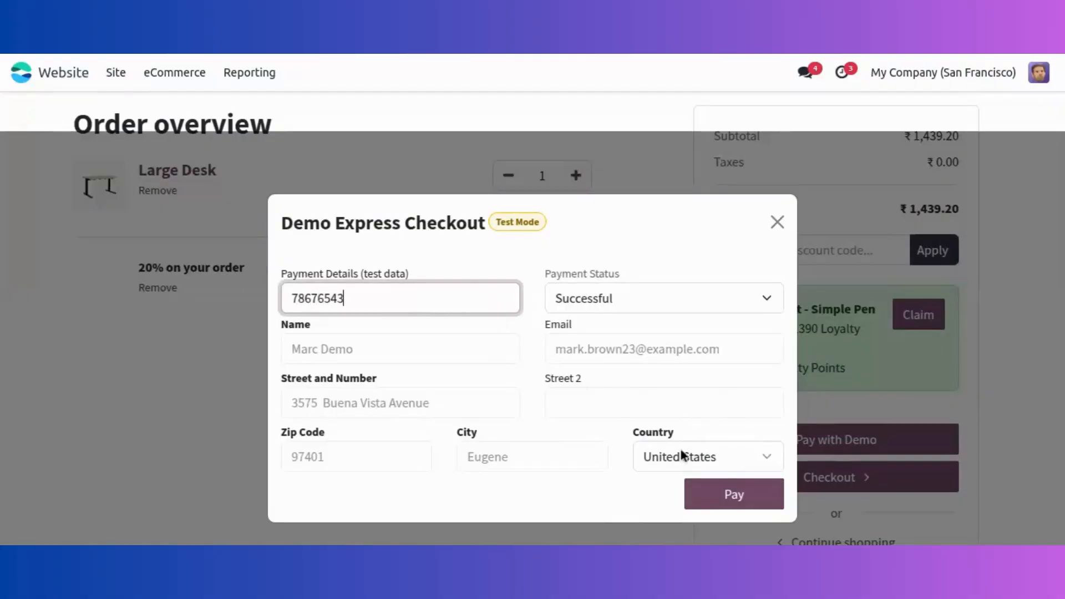
pyautogui.click(725, 497)
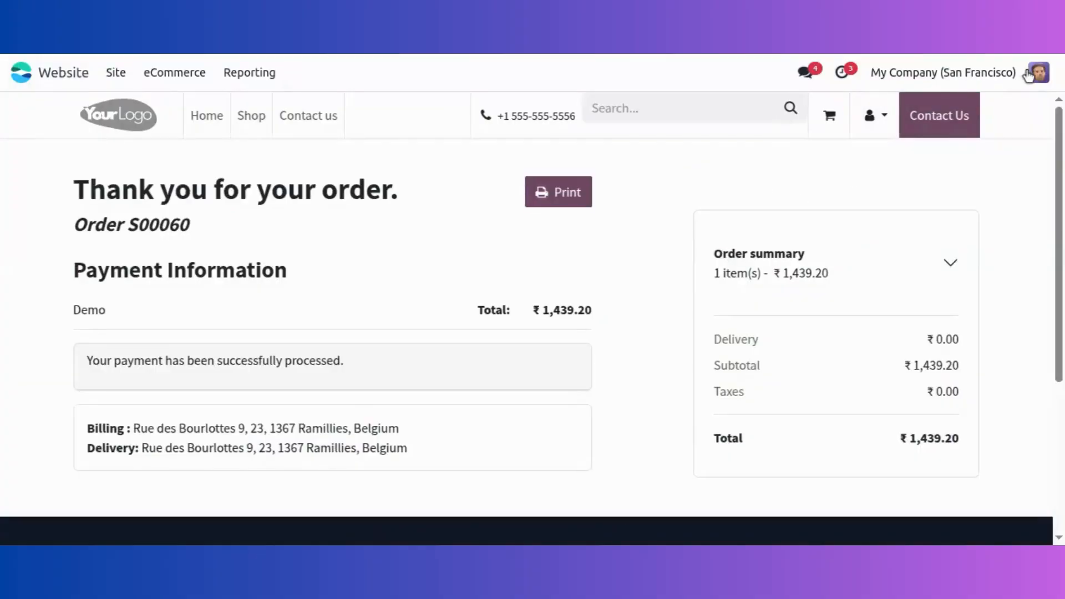
pyautogui.click(1028, 77)
# Step: Log out of the website and sign back in as the administrator with its password
pyautogui.click(966, 305)
pyautogui.click(514, 208)
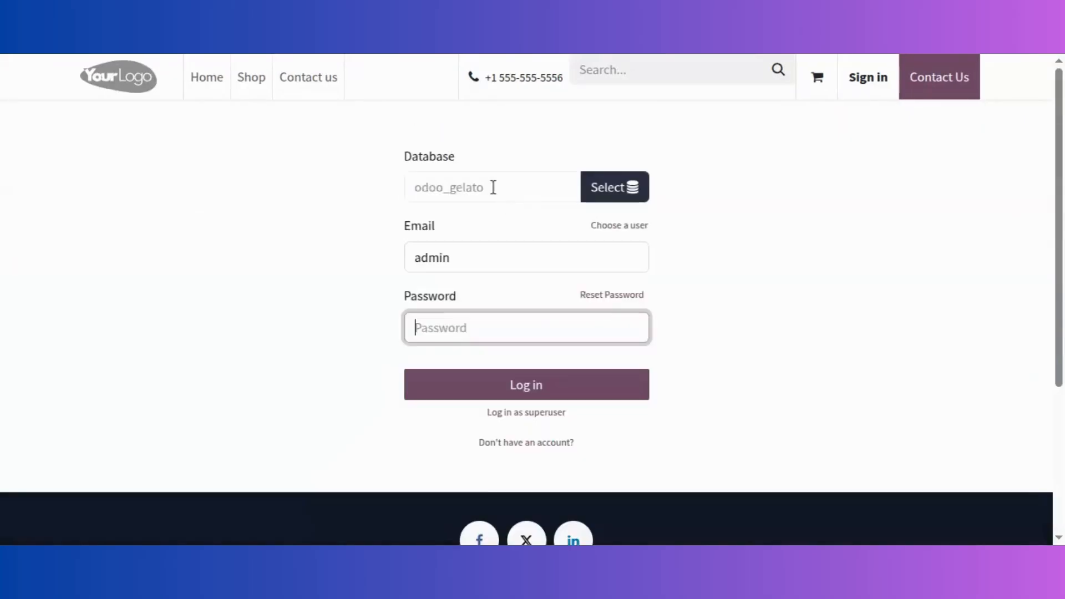
pyautogui.write('admin')
pyautogui.press('Return')
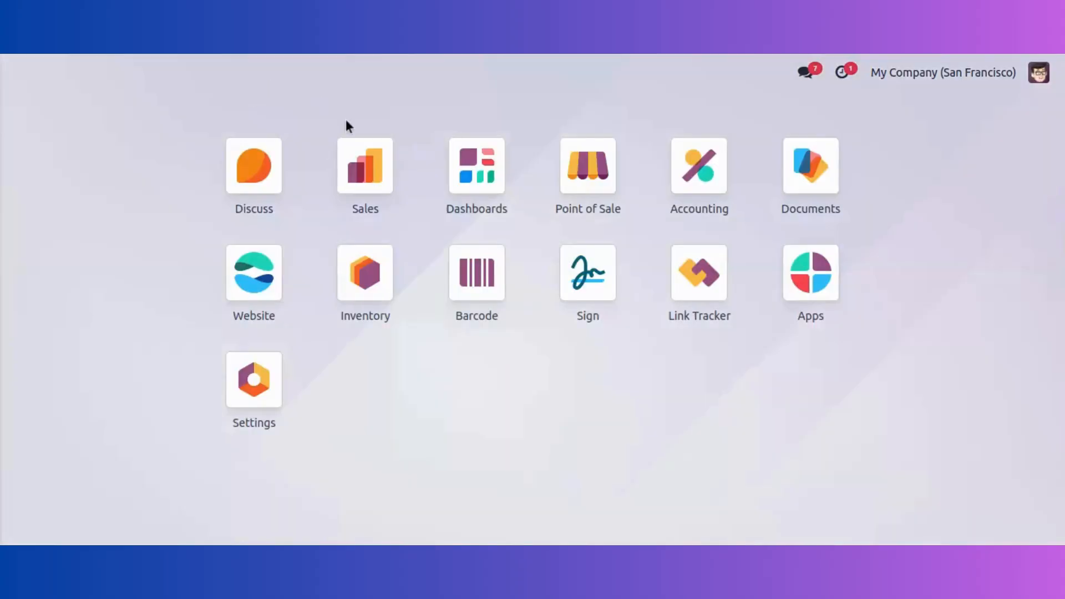
# Step: Open the 20% Loyalty program from Sales > Products > Discount & Loyalty
pyautogui.click(381, 183)
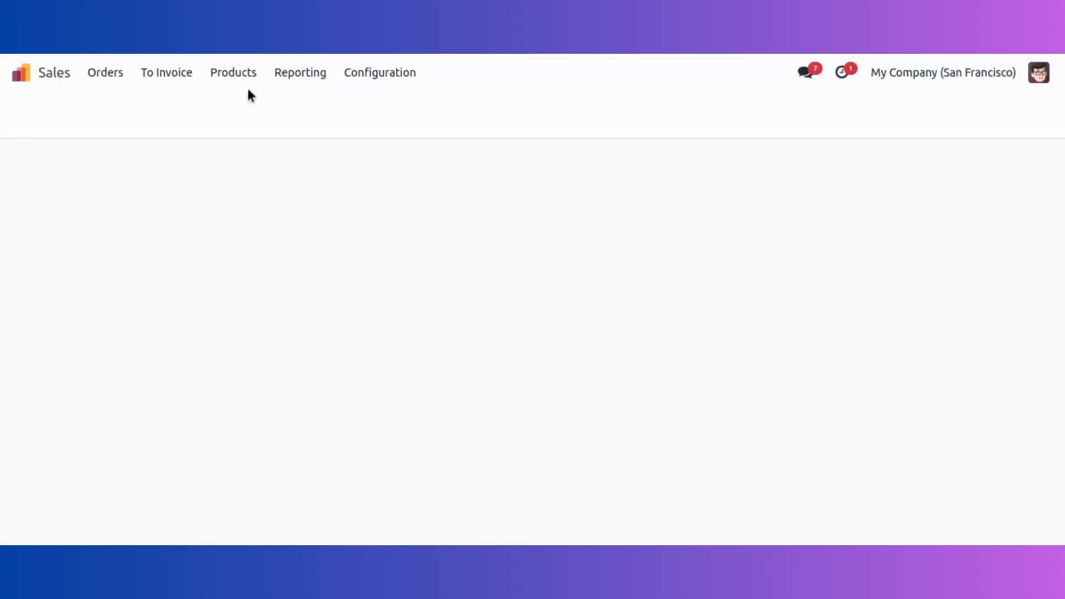
pyautogui.click(227, 77)
pyautogui.click(257, 171)
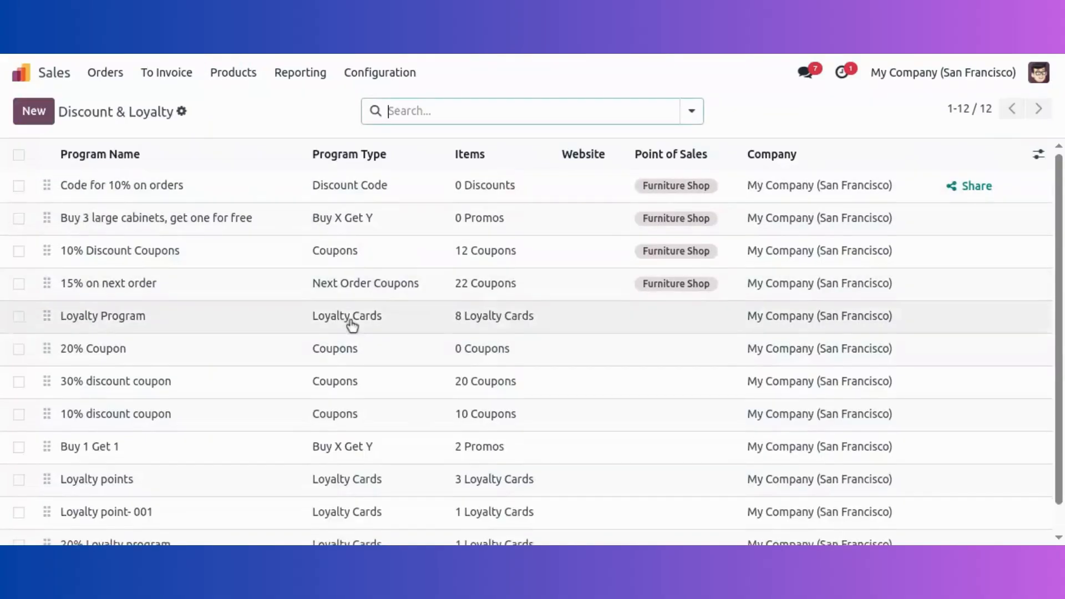
pyautogui.scroll(-1, 352, 322)
pyautogui.click(204, 527)
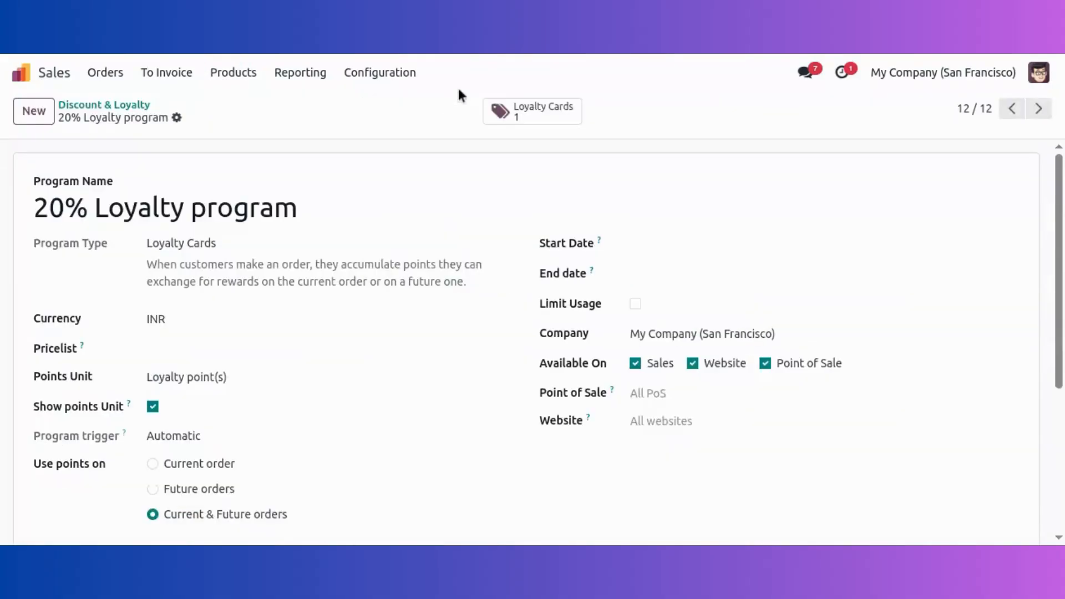
# Step: Check the loyalty card's 7099 points and S00060 lines (1,799 issued, 500 used), then return home
pyautogui.click(500, 105)
pyautogui.click(469, 189)
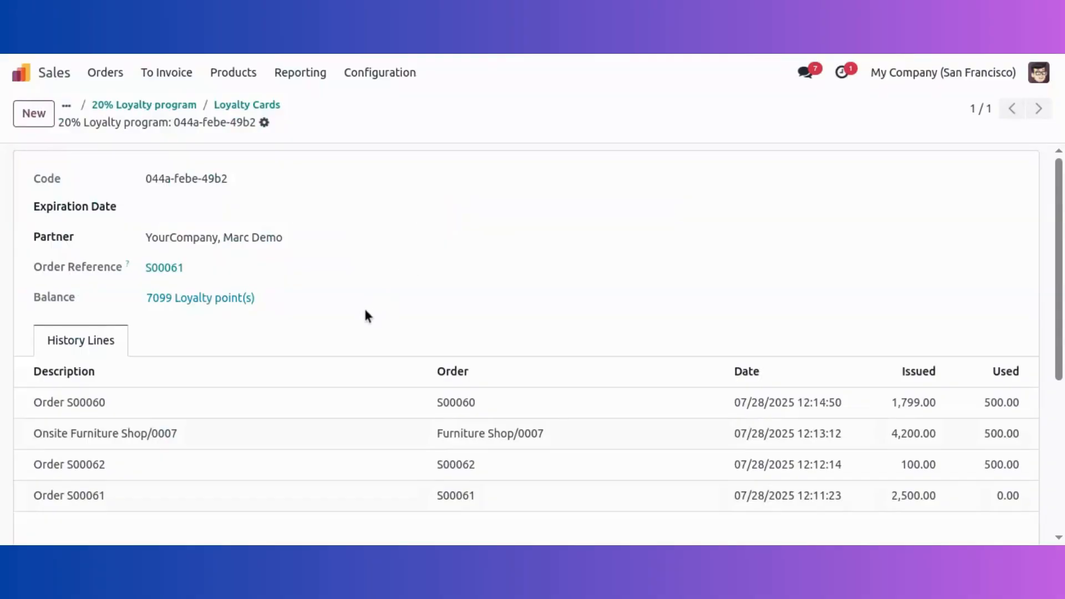
pyautogui.scroll(-2, 250, 422)
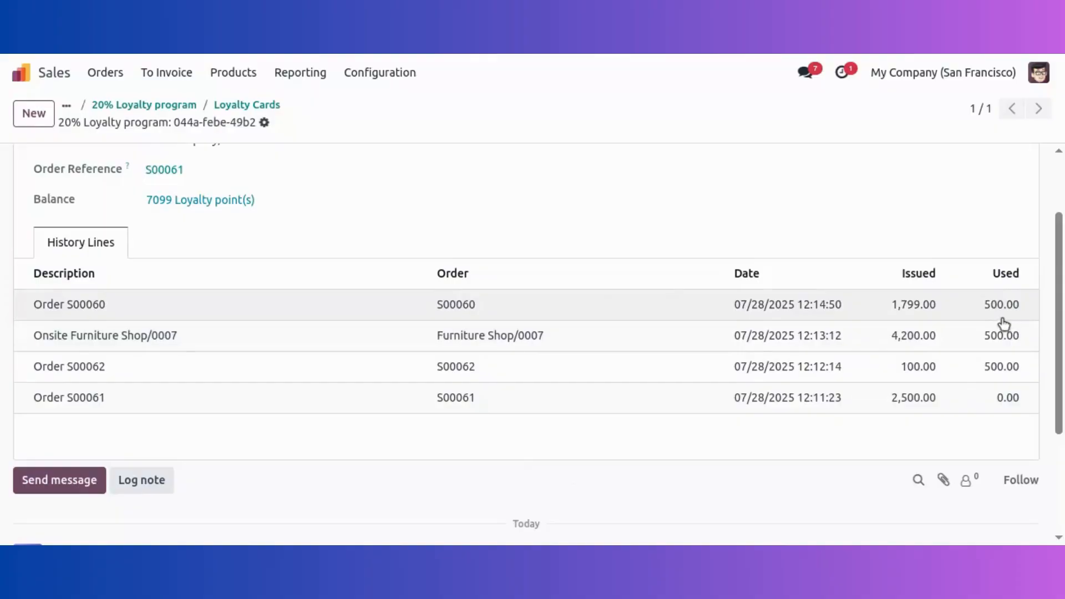
pyautogui.scroll(2, 534, 253)
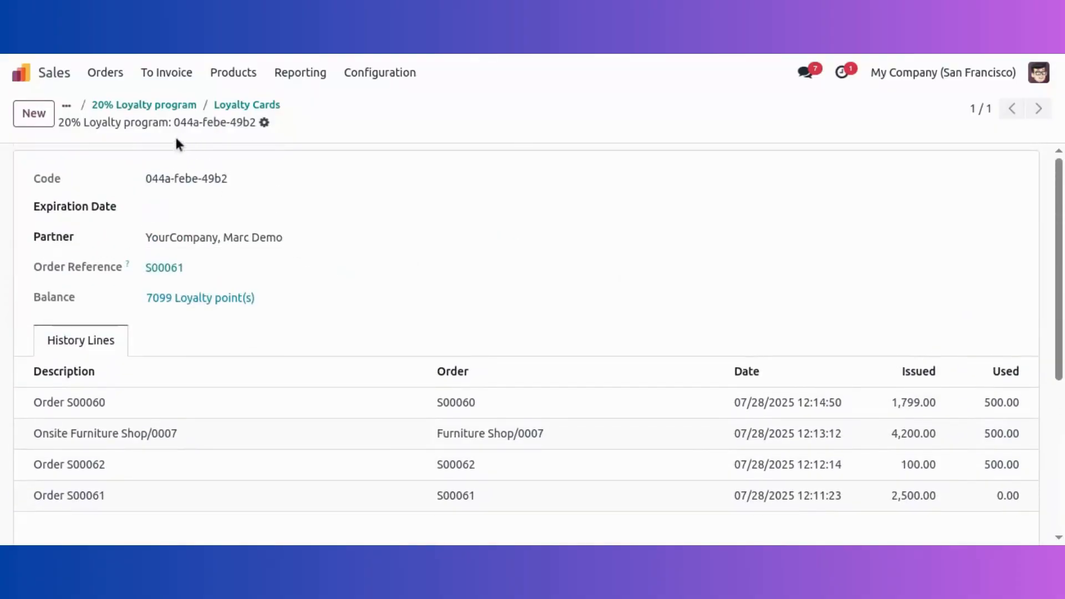
pyautogui.click(66, 108)
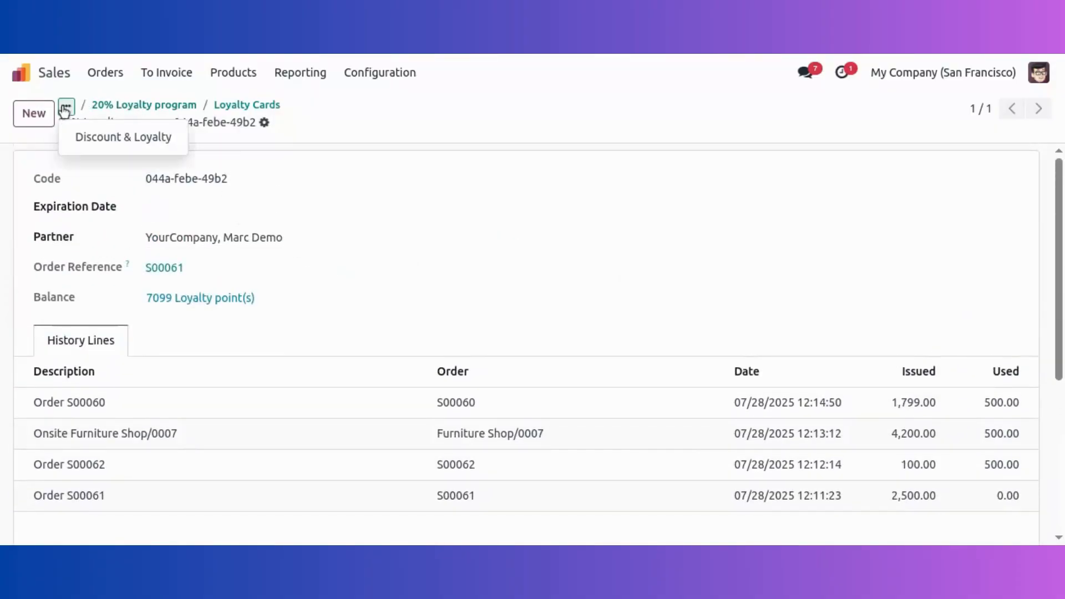
pyautogui.click(19, 72)
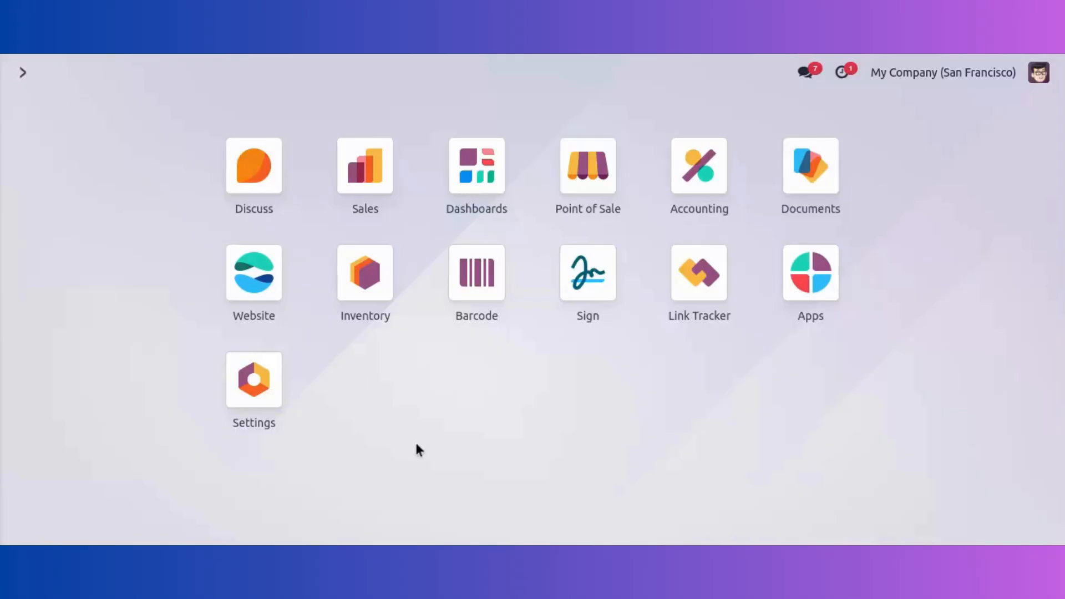